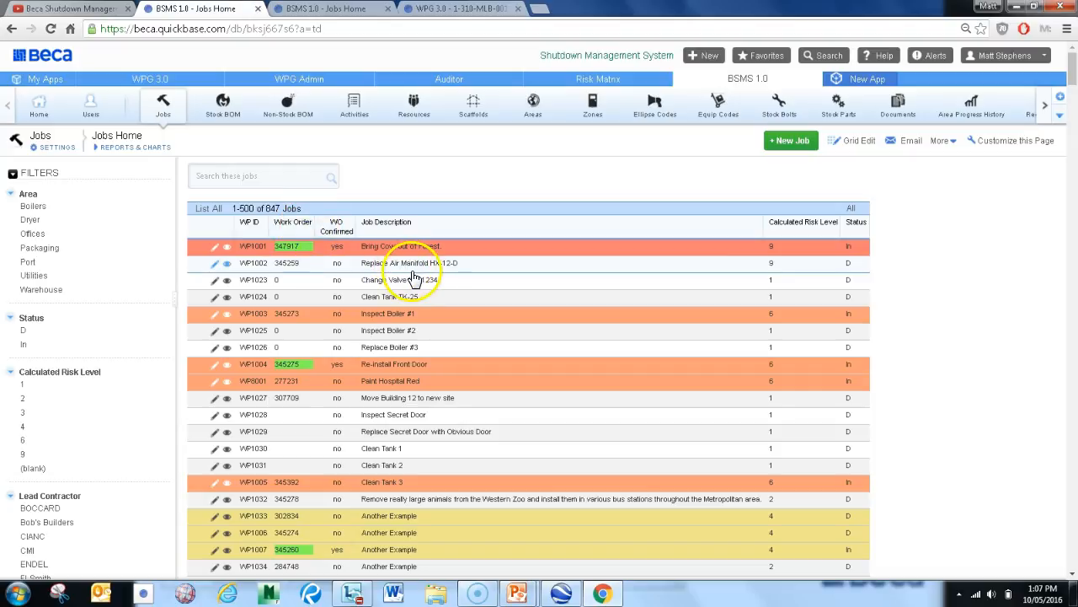
Filter the jobs list by the Boilers and Dryer areas and clear both filters again
{"action": "left_click", "coordinate": [34, 207]}
{"action": "left_click", "coordinate": [31, 220]}
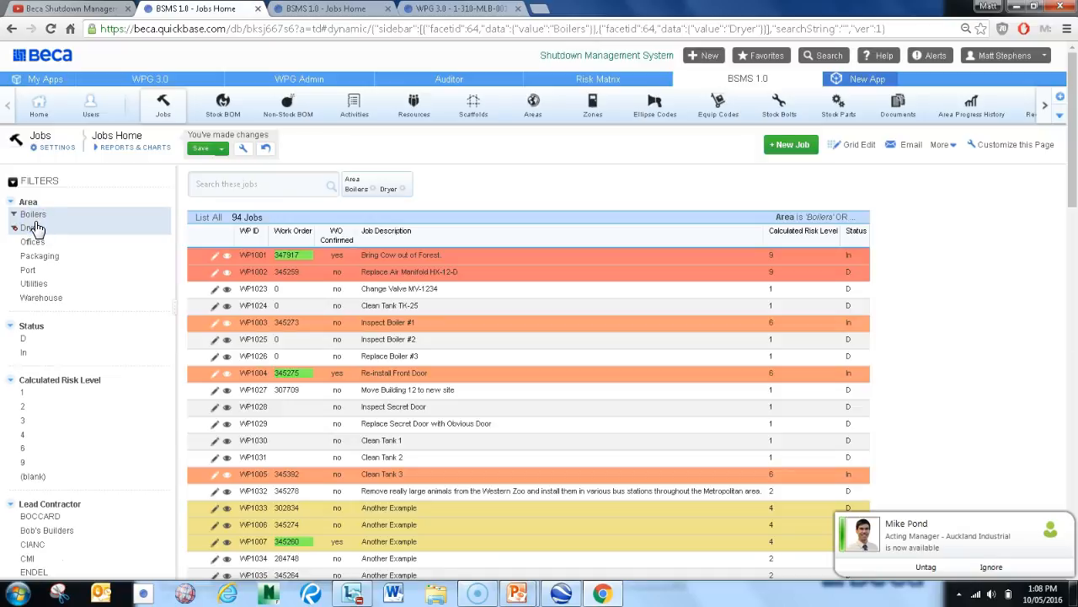
{"action": "left_click", "coordinate": [35, 224]}
{"action": "left_click", "coordinate": [34, 214]}
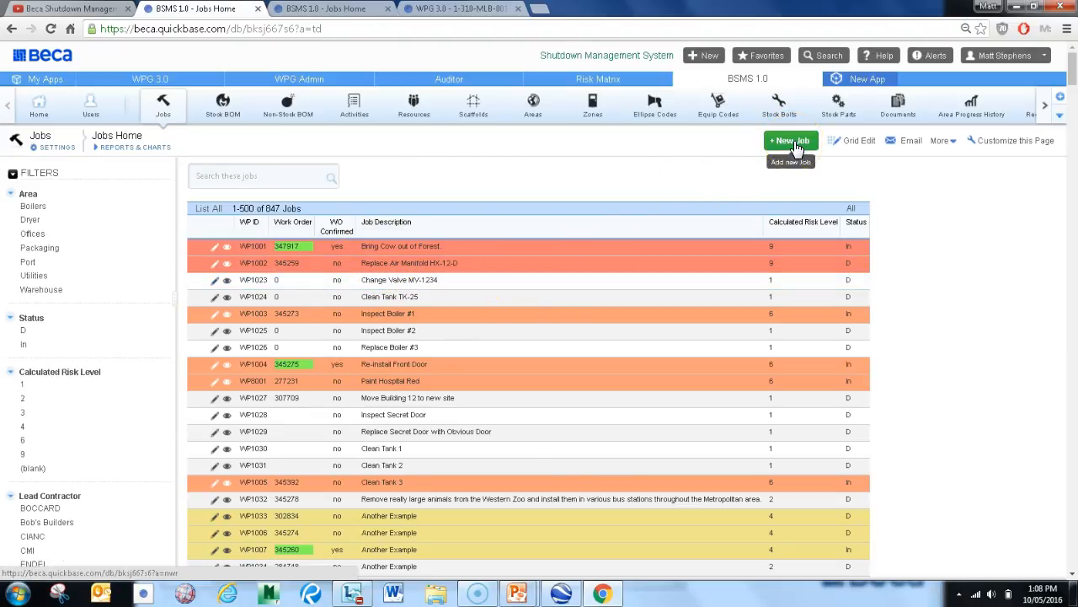
Open the WP1001 job record and review its description, details, materials, scaffolds, activities, documents and risk assessment
{"action": "left_click", "coordinate": [942, 141]}
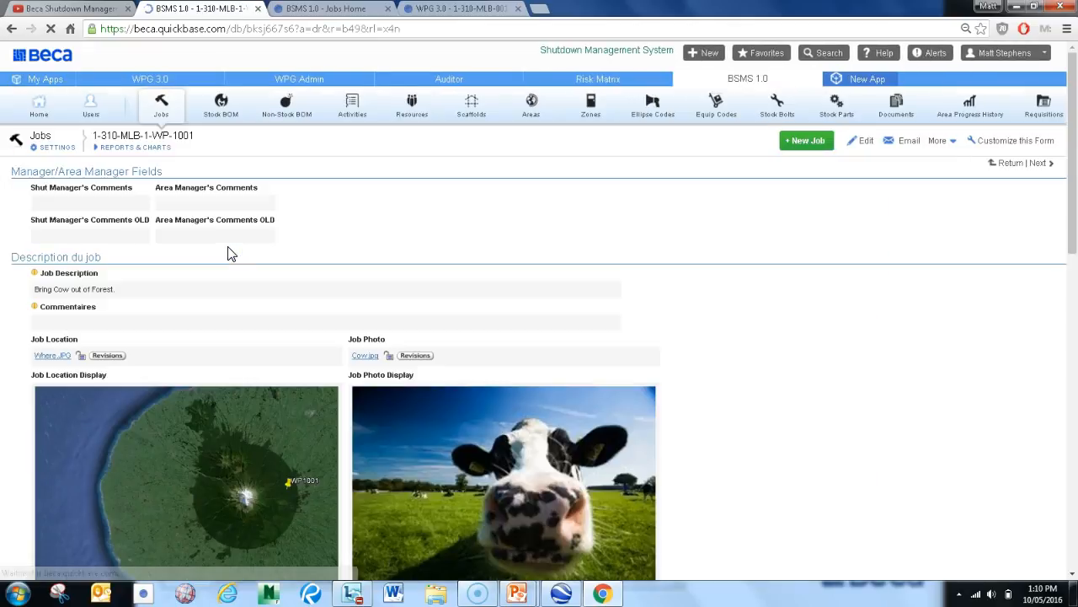
{"action": "scroll", "coordinate": [392, 227], "scroll_direction": "down", "scroll_amount": 1}
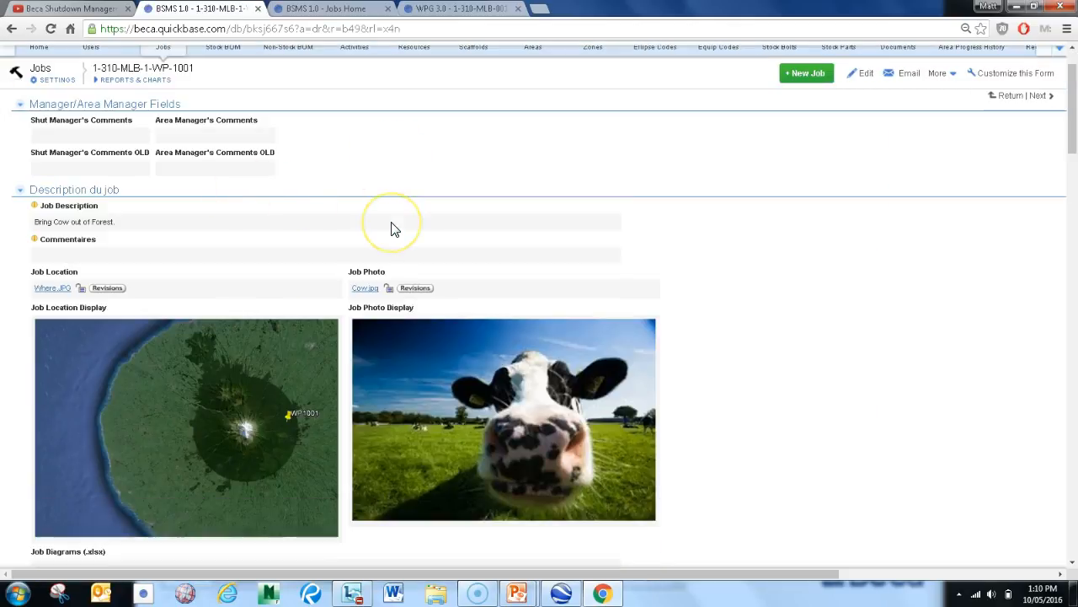
{"action": "scroll", "coordinate": [392, 228], "scroll_direction": "up", "scroll_amount": 1}
{"action": "left_click", "coordinate": [225, 413]}
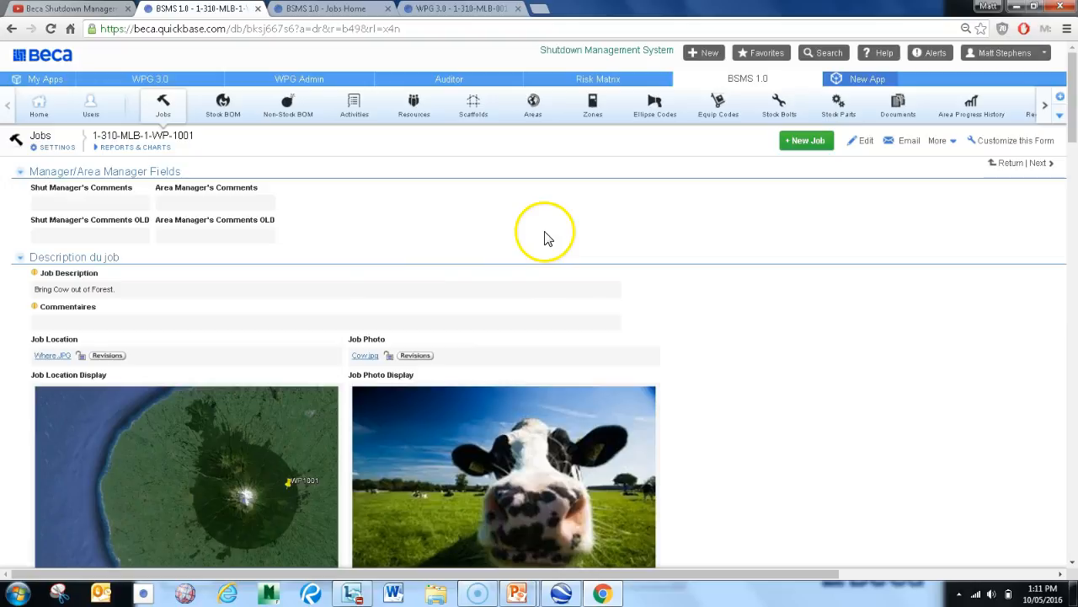
{"action": "scroll", "coordinate": [545, 238], "scroll_direction": "down", "scroll_amount": 5}
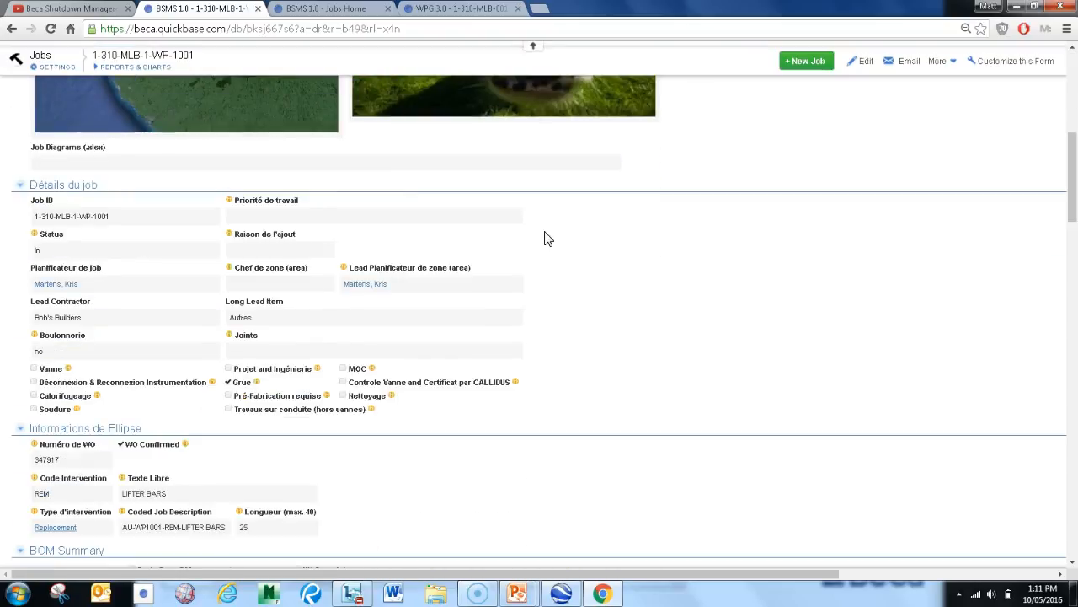
{"action": "scroll", "coordinate": [544, 237], "scroll_direction": "down", "scroll_amount": 5}
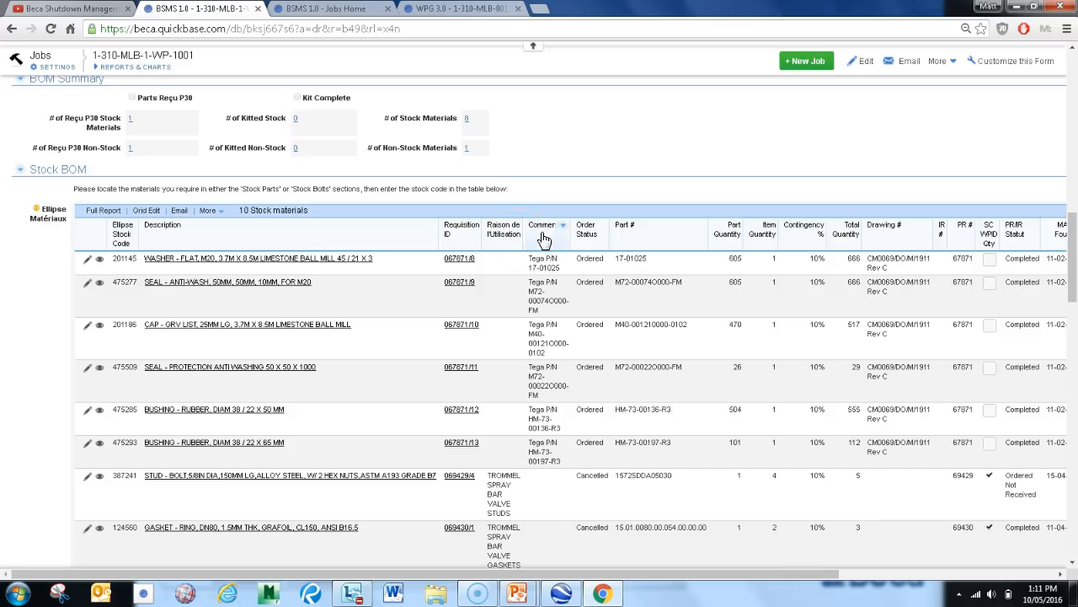
{"action": "left_click", "coordinate": [462, 246]}
{"action": "scroll", "coordinate": [462, 247], "scroll_direction": "down", "scroll_amount": 8}
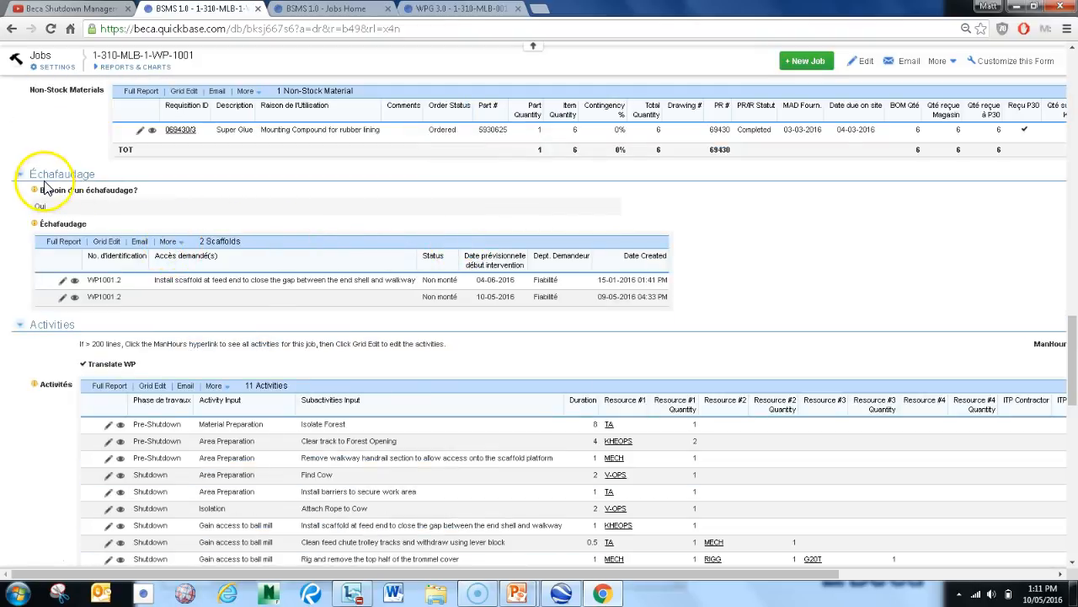
{"action": "scroll", "coordinate": [253, 228], "scroll_direction": "down", "scroll_amount": 3}
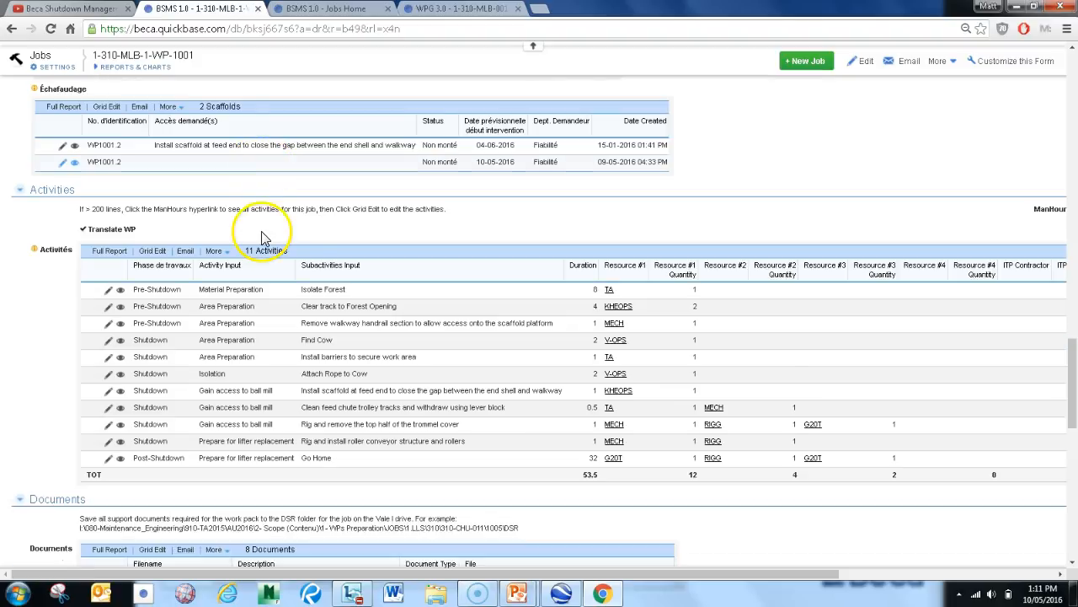
{"action": "scroll", "coordinate": [233, 244], "scroll_direction": "down", "scroll_amount": 12}
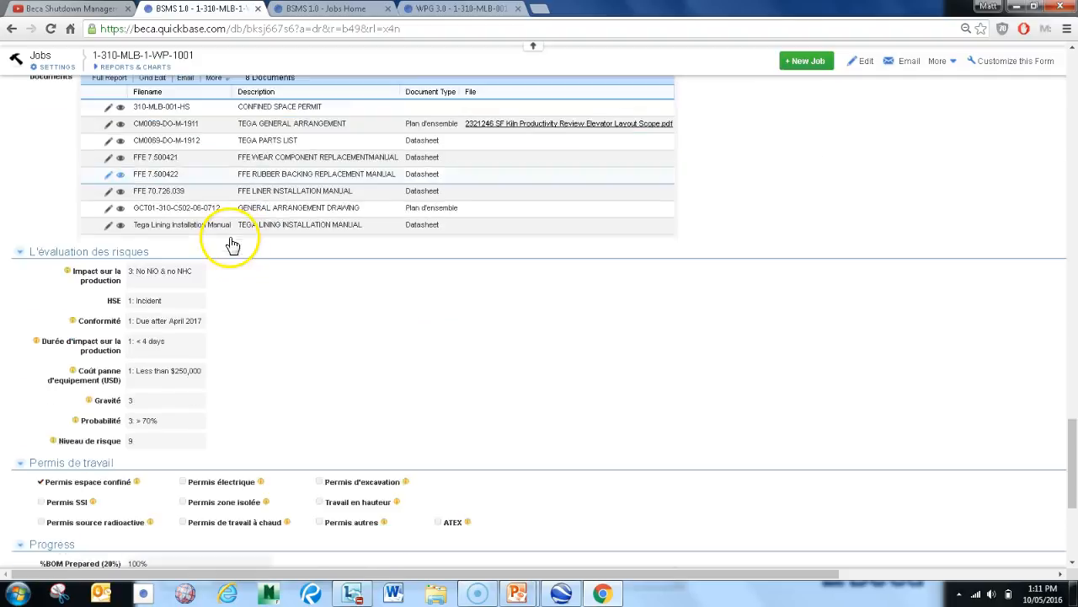
{"action": "scroll", "coordinate": [233, 243], "scroll_direction": "up", "scroll_amount": 9}
{"action": "scroll", "coordinate": [234, 244], "scroll_direction": "up", "scroll_amount": 15}
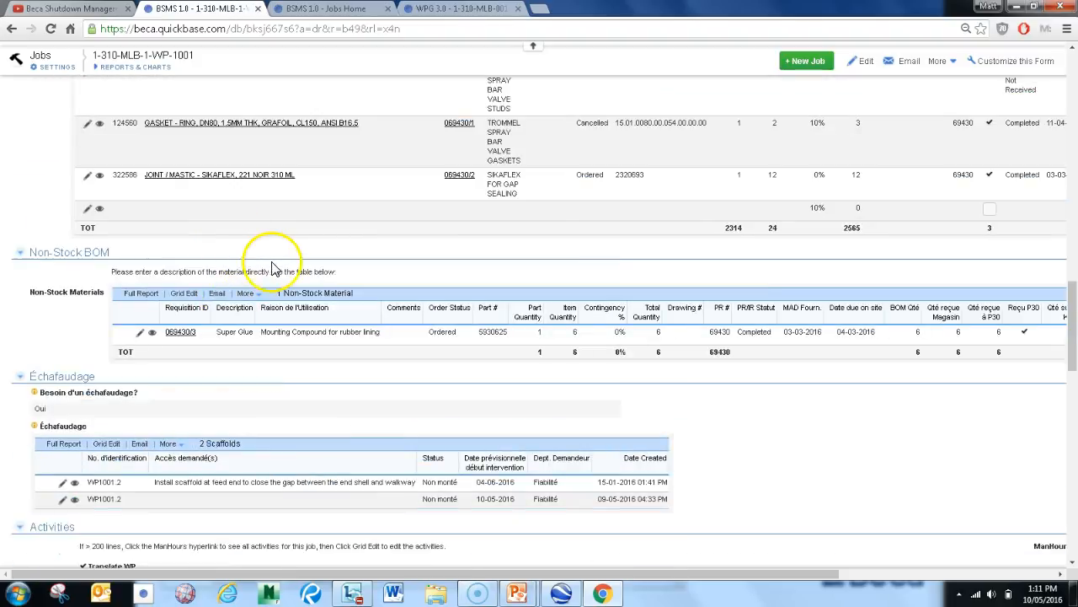
{"action": "scroll", "coordinate": [294, 268], "scroll_direction": "up", "scroll_amount": 9}
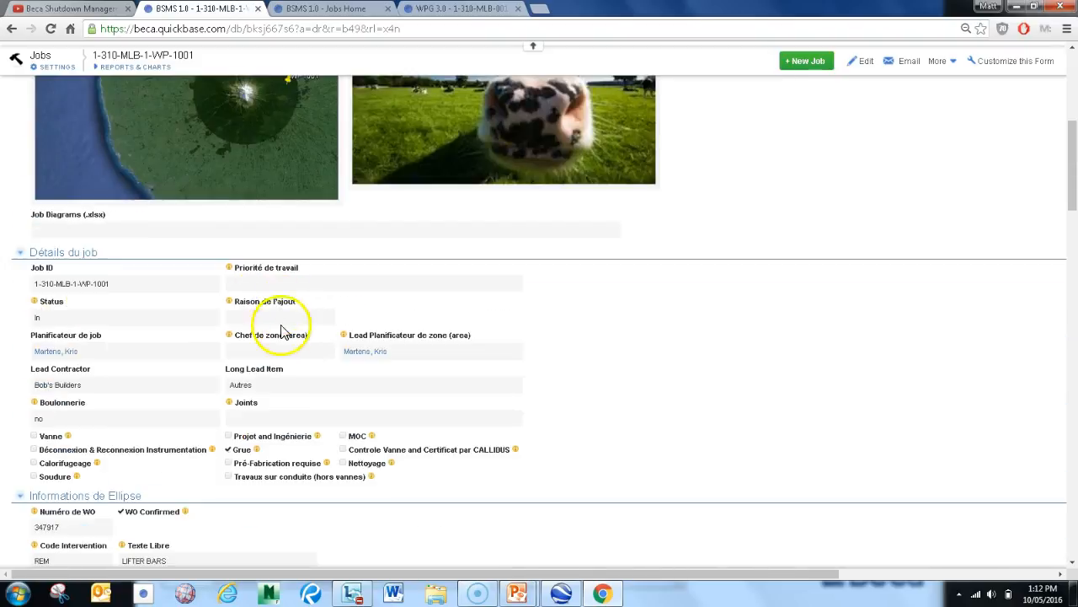
{"action": "scroll", "coordinate": [295, 324], "scroll_direction": "up", "scroll_amount": 10}
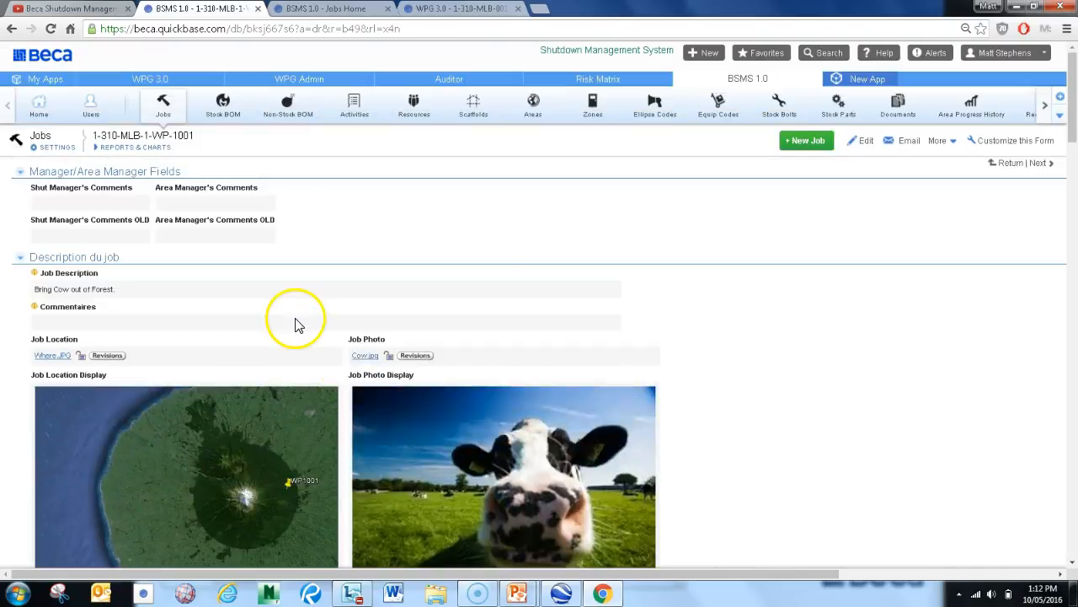
Open the job record for editing and enter "Change COW to DOG" as the Shut Manager's comment
{"action": "left_click", "coordinate": [866, 144]}
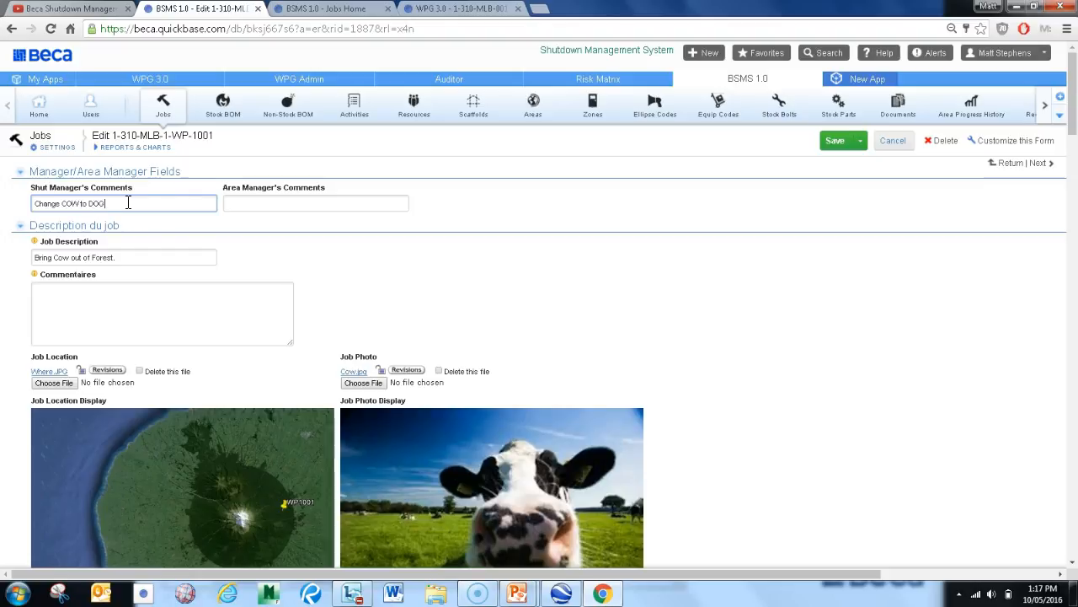
{"action": "left_click", "coordinate": [238, 239]}
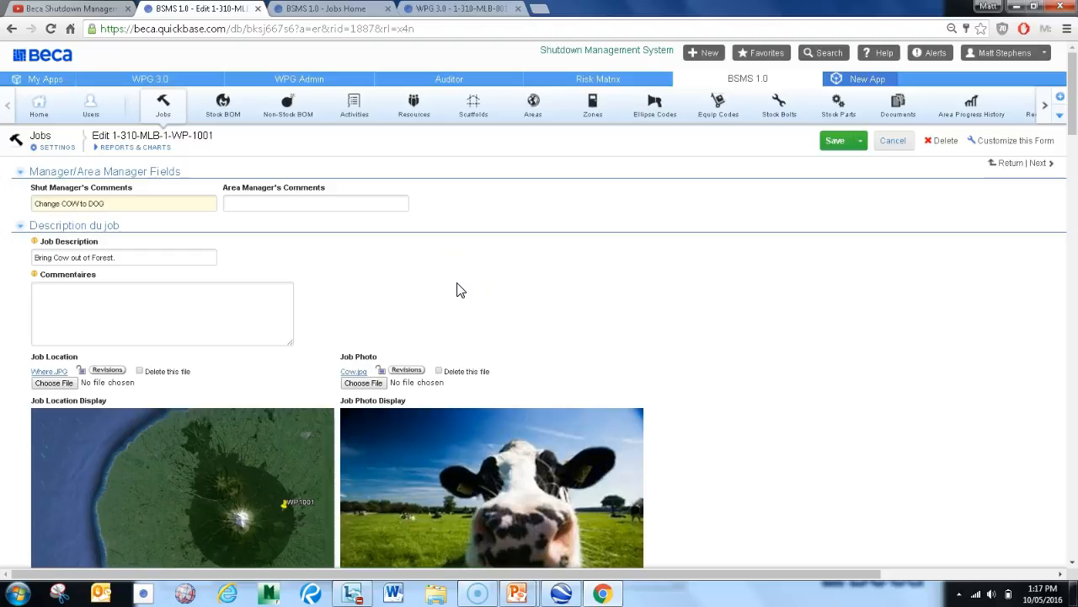
{"action": "left_click", "coordinate": [361, 271]}
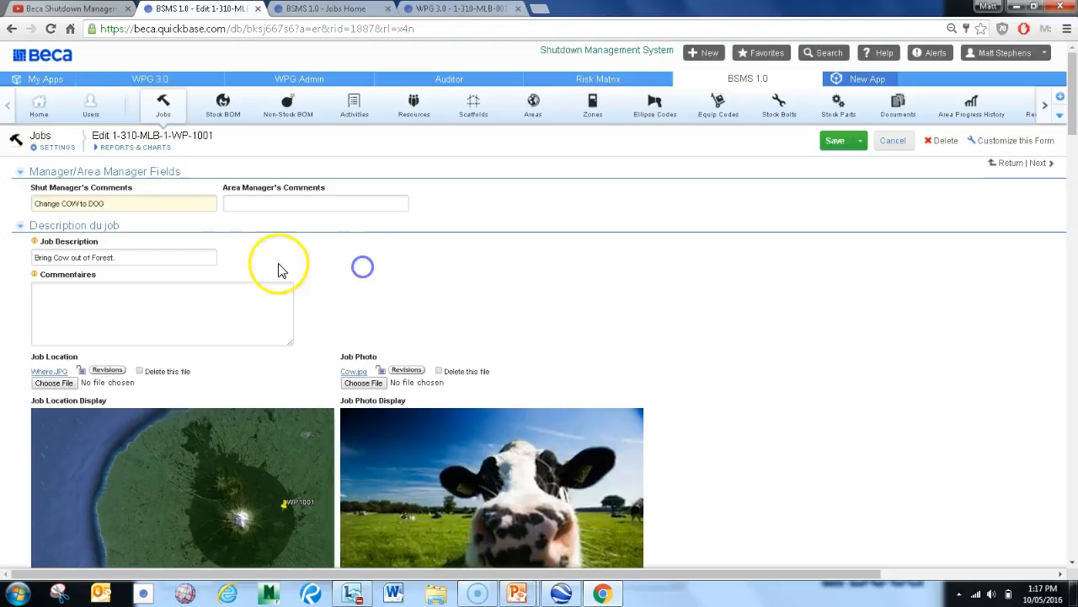
Review the editable photo, job details and Ellipse fields, including the help note for Projet and Ingénierie
{"action": "scroll", "coordinate": [171, 262], "scroll_direction": "down", "scroll_amount": 2}
{"action": "scroll", "coordinate": [171, 266], "scroll_direction": "down", "scroll_amount": 1}
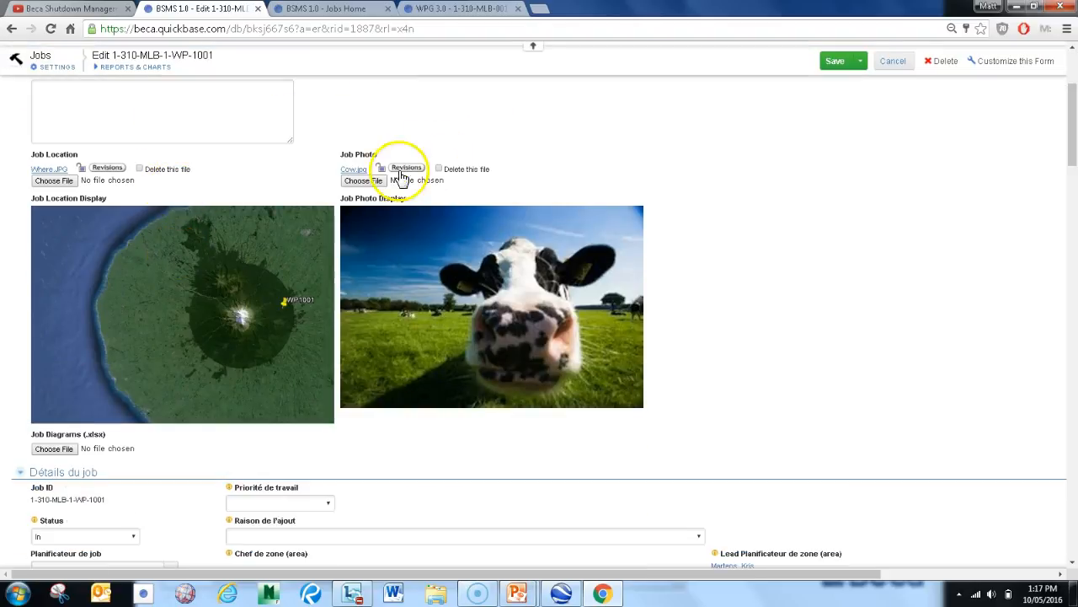
{"action": "scroll", "coordinate": [388, 227], "scroll_direction": "down", "scroll_amount": 4}
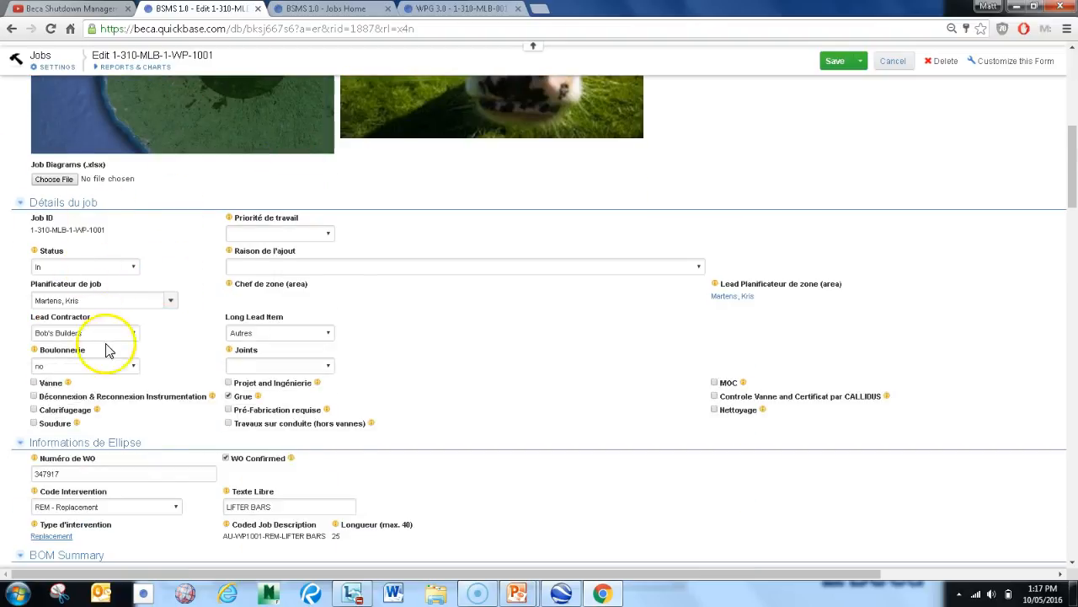
{"action": "scroll", "coordinate": [192, 316], "scroll_direction": "down", "scroll_amount": 1}
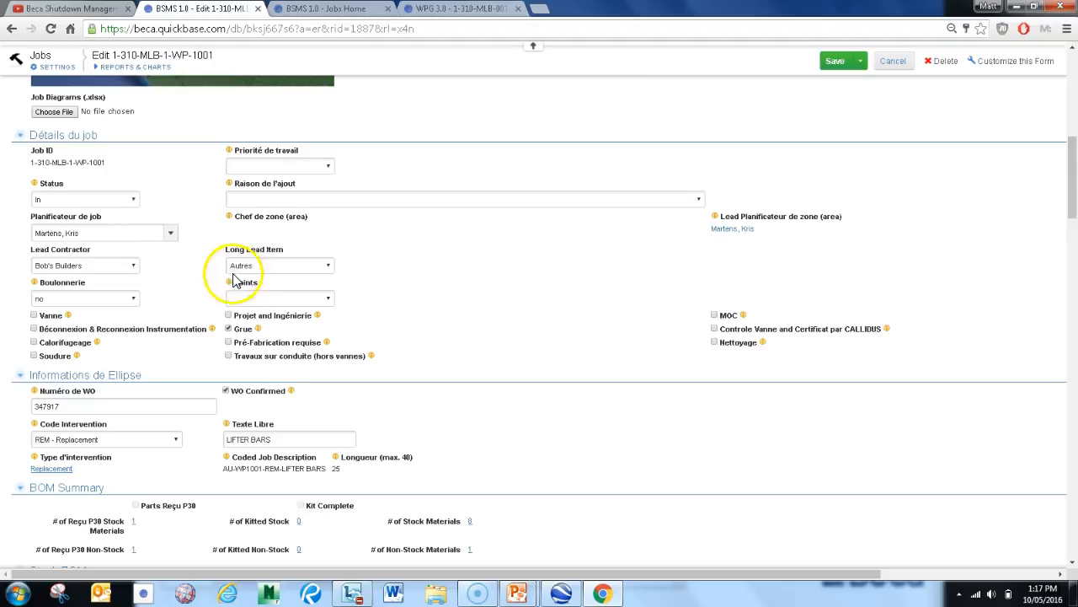
{"action": "mouse_move", "coordinate": [317, 318]}
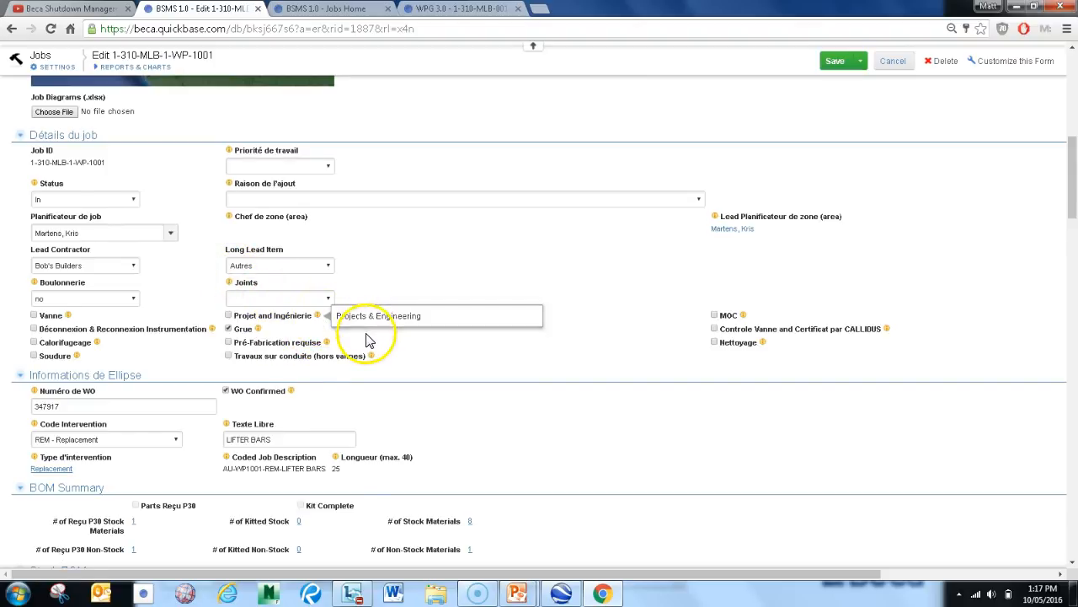
{"action": "scroll", "coordinate": [367, 333], "scroll_direction": "down", "scroll_amount": 3}
{"action": "scroll", "coordinate": [118, 264], "scroll_direction": "down", "scroll_amount": 6}
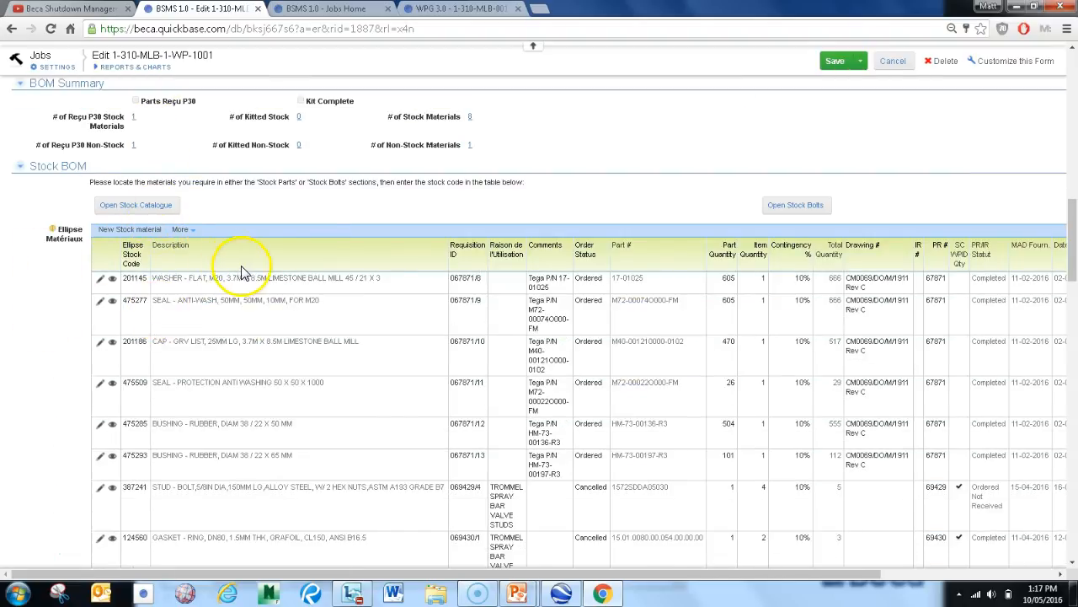
Copy the ring gasket's stock code 124560 into the blank row of the Stock BOM table
{"action": "scroll", "coordinate": [249, 269], "scroll_direction": "down", "scroll_amount": 2}
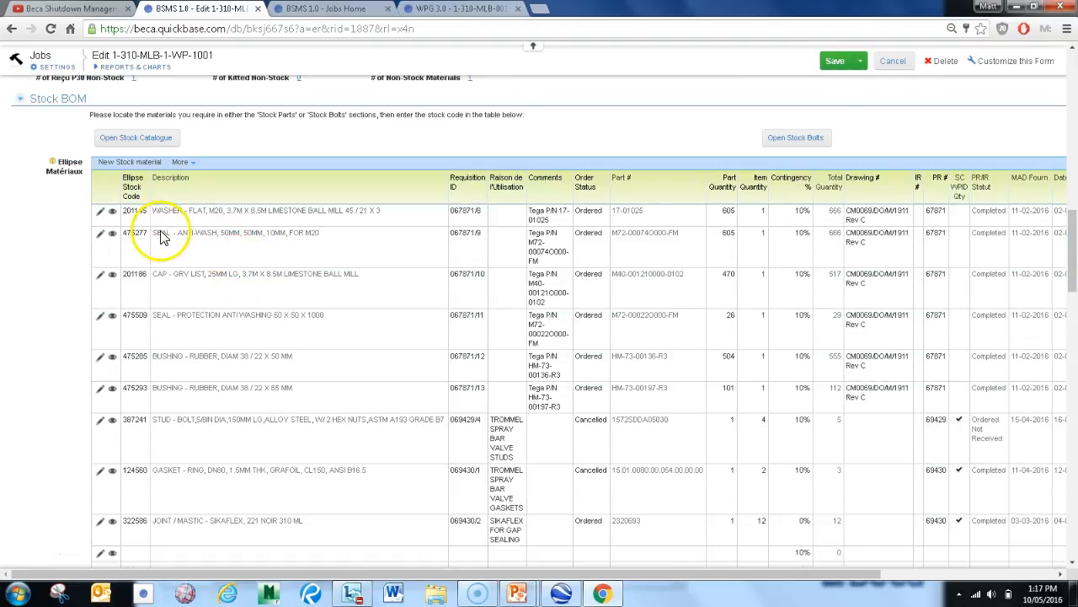
{"action": "scroll", "coordinate": [160, 235], "scroll_direction": "down", "scroll_amount": 3}
{"action": "left_click", "coordinate": [133, 394]}
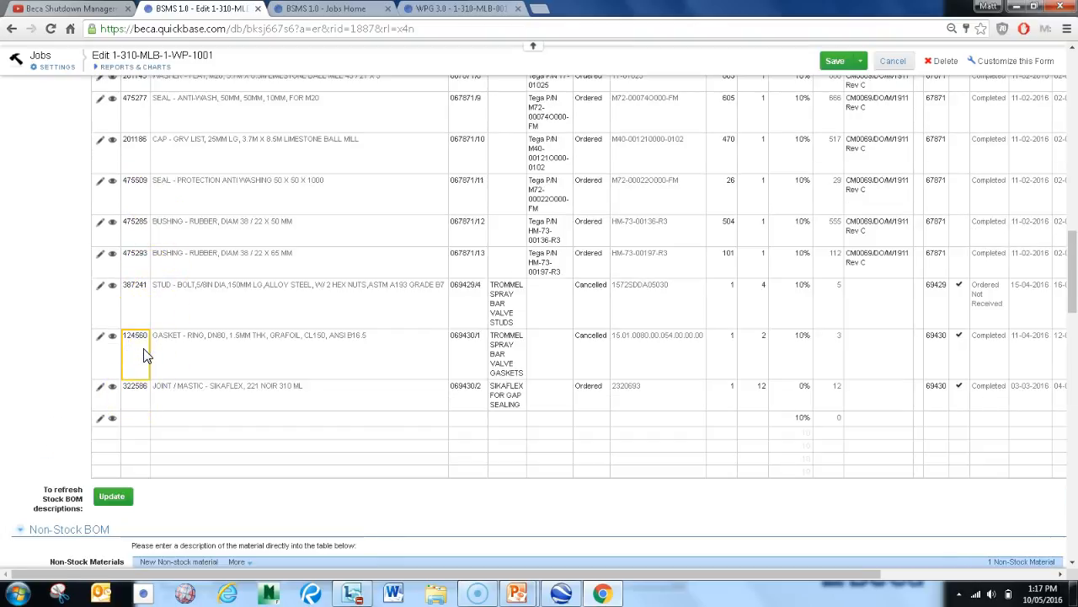
{"action": "left_click", "coordinate": [133, 402]}
{"action": "left_click", "coordinate": [140, 421]}
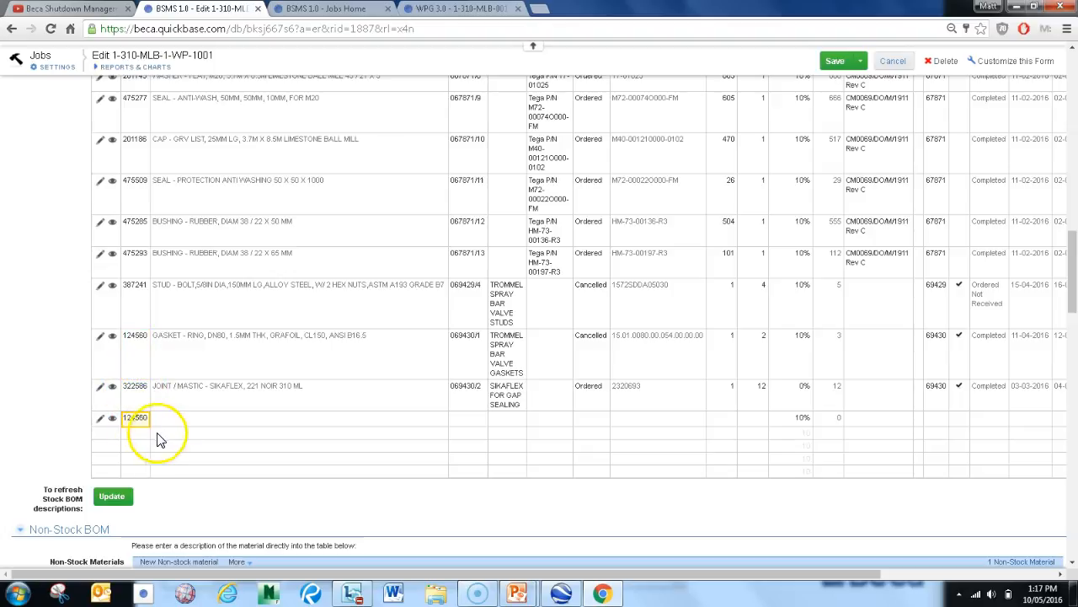
Set the new gasket row's part quantity to 2 and item quantity to 3
{"action": "left_click", "coordinate": [730, 430]}
{"action": "type", "text": "2"}
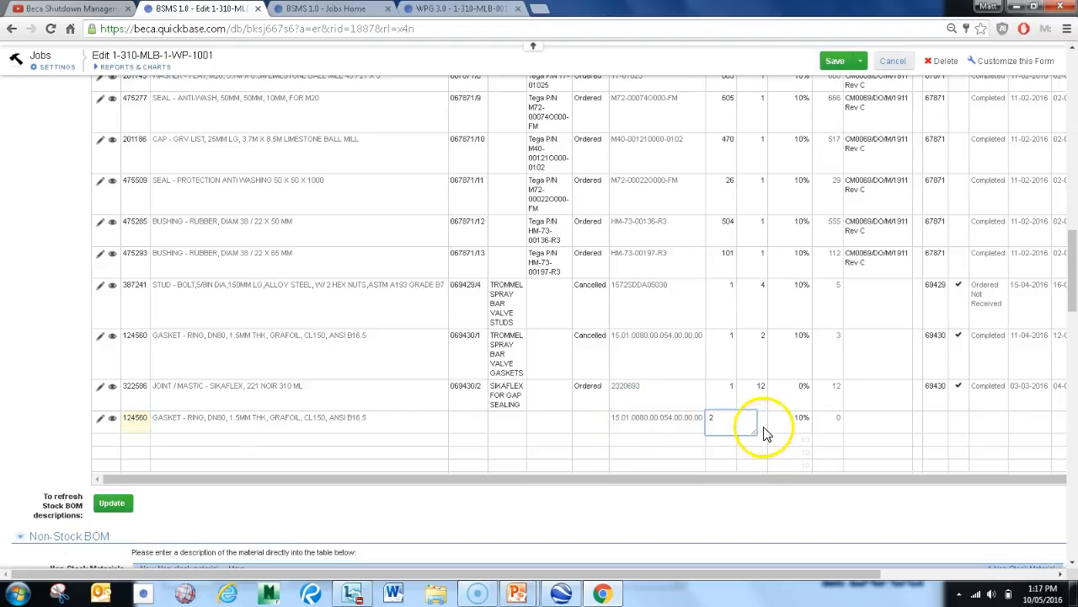
{"action": "left_click", "coordinate": [764, 426]}
{"action": "type", "text": "3"}
{"action": "left_click", "coordinate": [723, 446]}
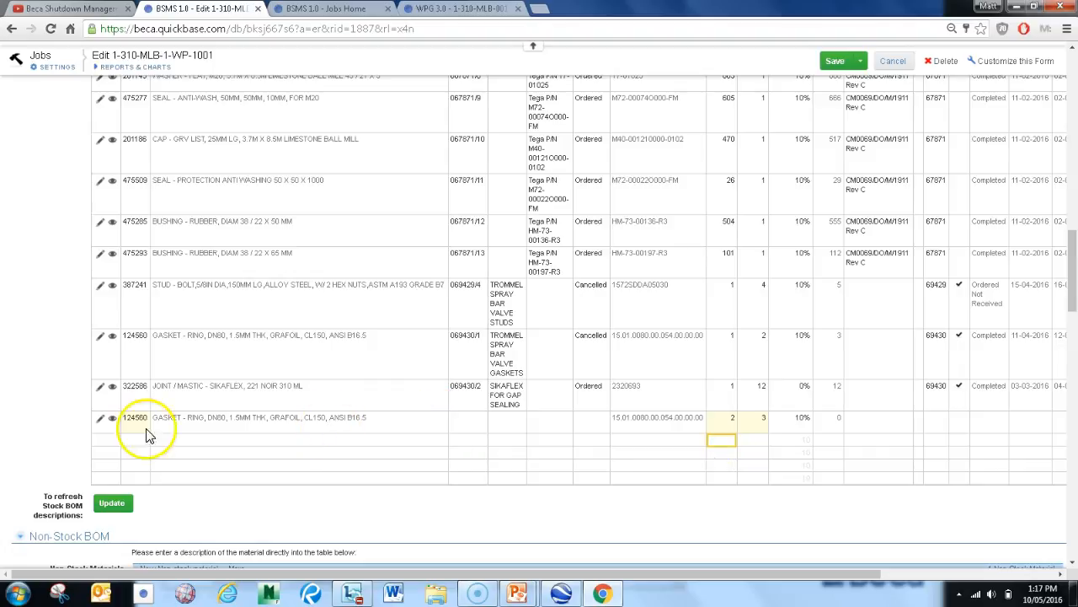
Start a new scaffold request from the job's Échafaudage section
{"action": "scroll", "coordinate": [50, 539], "scroll_direction": "down", "scroll_amount": 1}
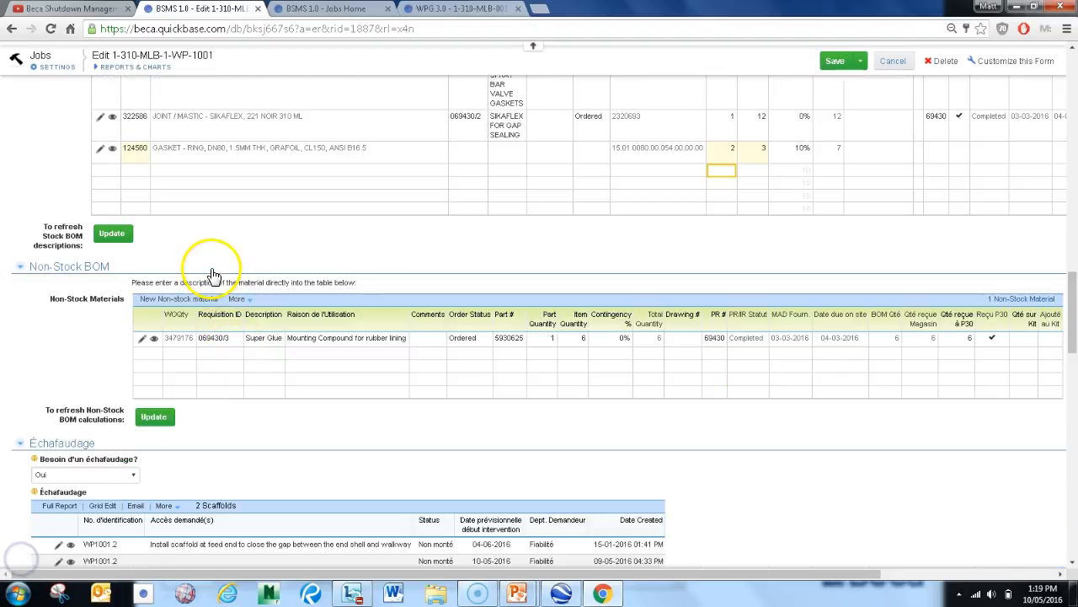
{"action": "scroll", "coordinate": [164, 249], "scroll_direction": "down", "scroll_amount": 1}
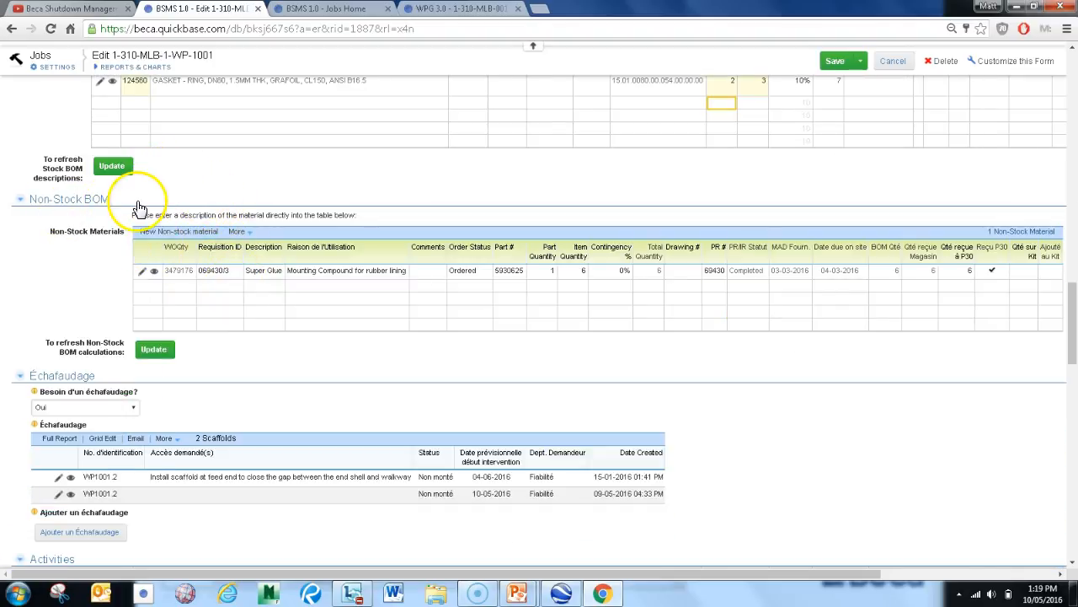
{"action": "scroll", "coordinate": [278, 286], "scroll_direction": "down", "scroll_amount": 2}
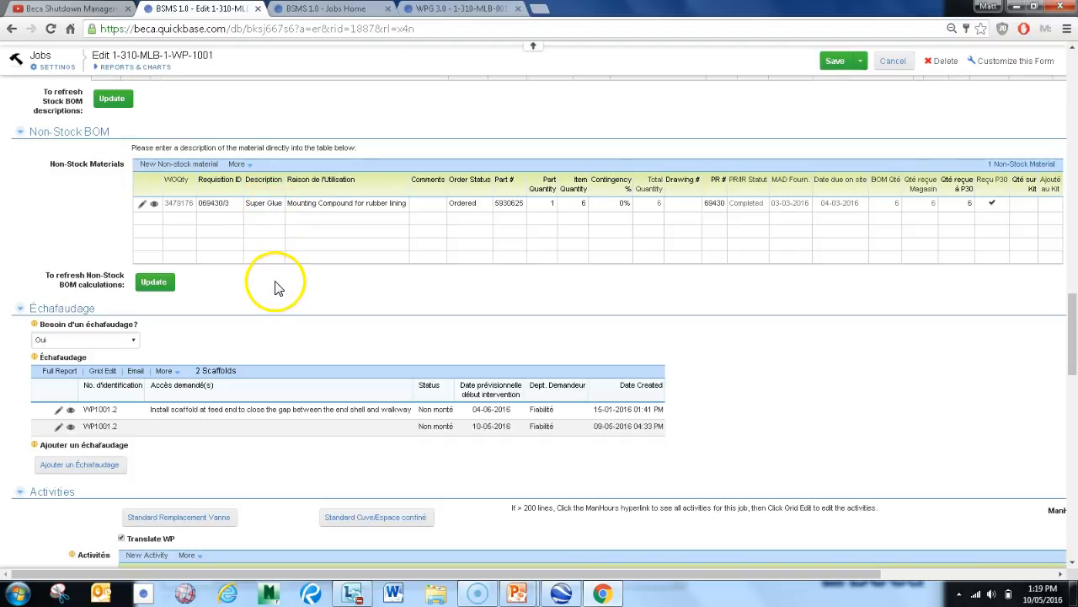
{"action": "scroll", "coordinate": [110, 253], "scroll_direction": "down", "scroll_amount": 1}
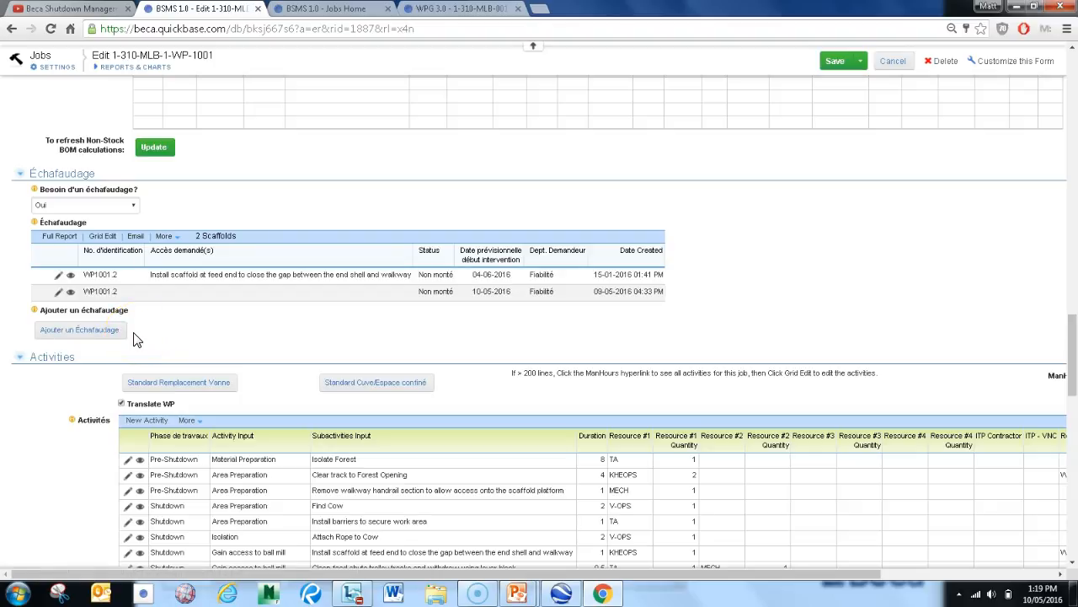
{"action": "left_click", "coordinate": [85, 337]}
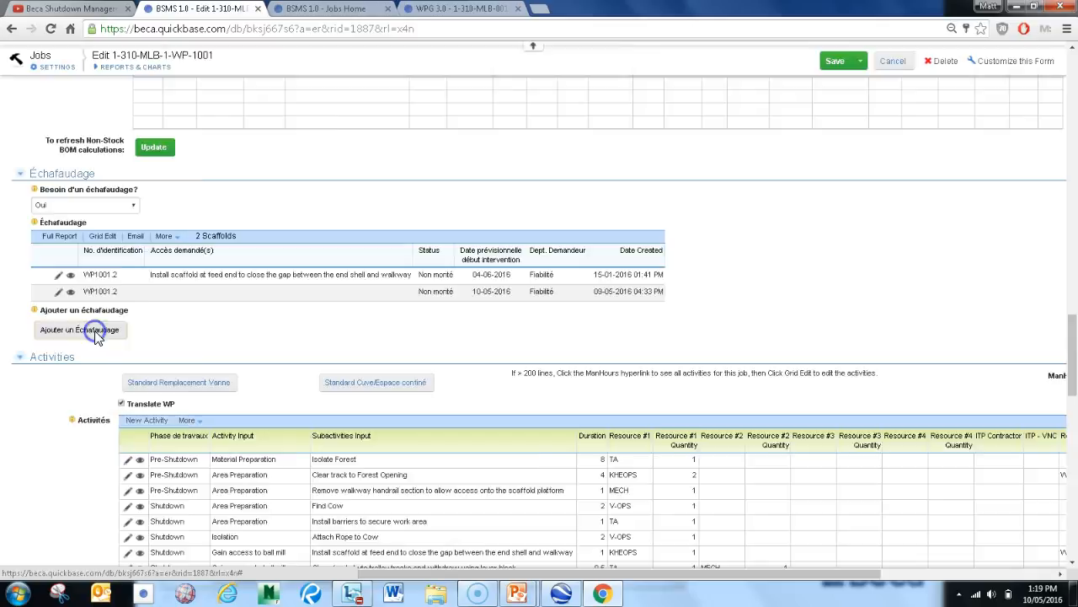
{"action": "left_click", "coordinate": [95, 335]}
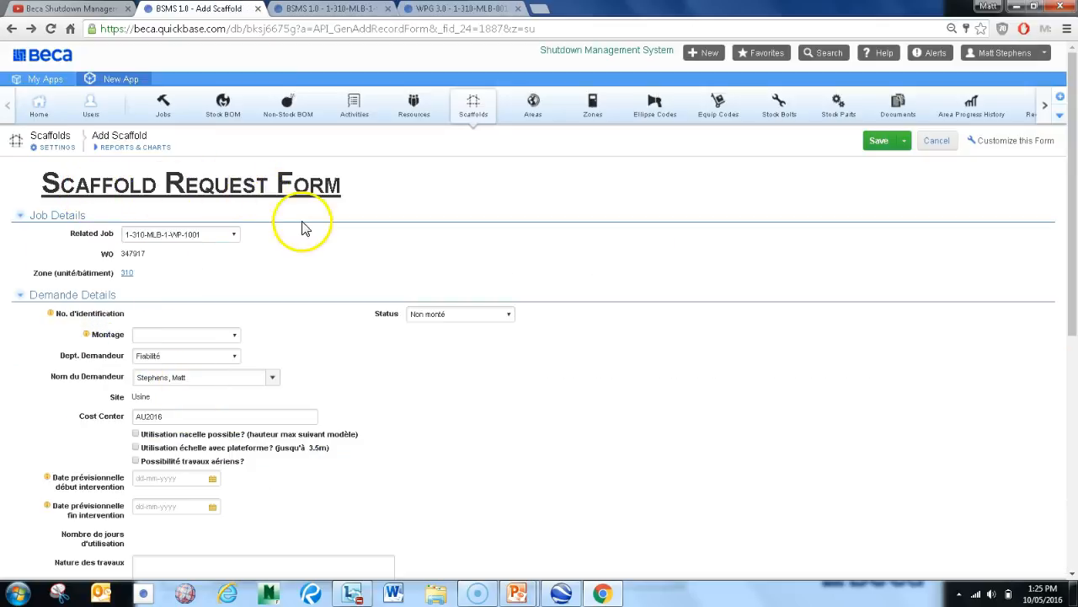
Set the scaffold request's planned intervention start date to 08-06-2016 and end date to 18-08-2016
{"action": "scroll", "coordinate": [287, 244], "scroll_direction": "down", "scroll_amount": 2}
{"action": "scroll", "coordinate": [252, 305], "scroll_direction": "down", "scroll_amount": 1}
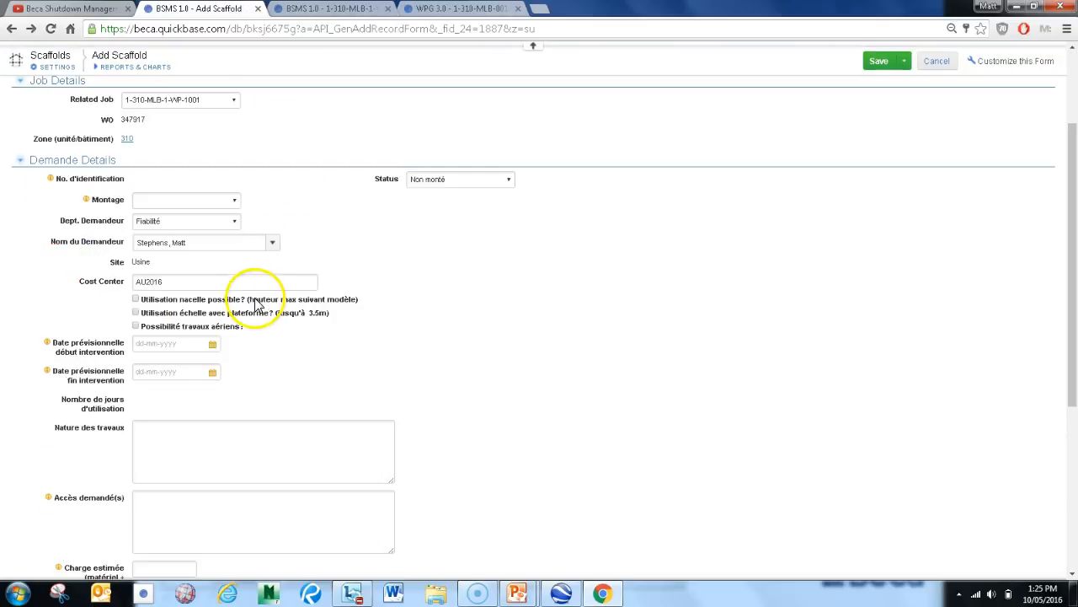
{"action": "left_click", "coordinate": [213, 345]}
{"action": "left_click", "coordinate": [258, 362]}
{"action": "left_click", "coordinate": [206, 412]}
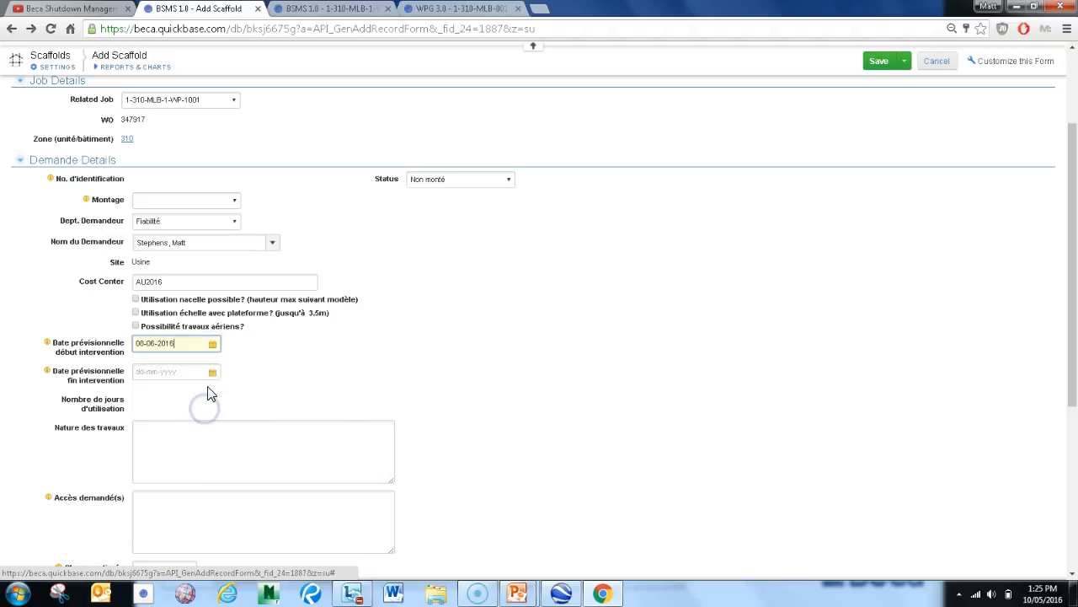
{"action": "left_click", "coordinate": [212, 372]}
{"action": "left_click", "coordinate": [260, 391]}
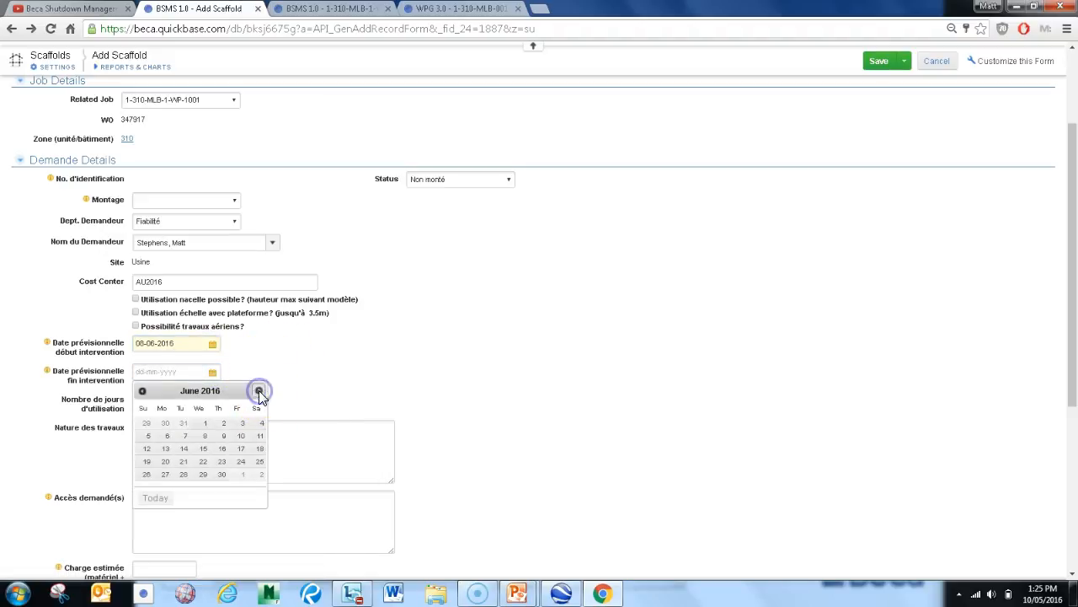
{"action": "left_click", "coordinate": [222, 455]}
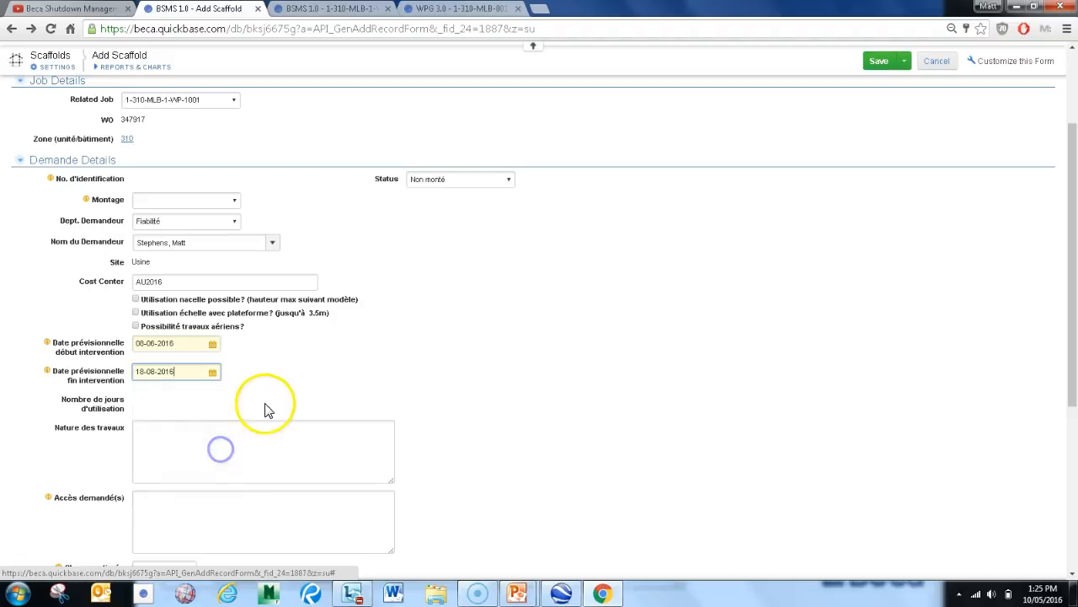
Fill in the scaffold request's Accès demandé(s) with "Scaffolding to reach cow!"
{"action": "scroll", "coordinate": [245, 404], "scroll_direction": "down", "scroll_amount": 3}
{"action": "left_click", "coordinate": [188, 377]}
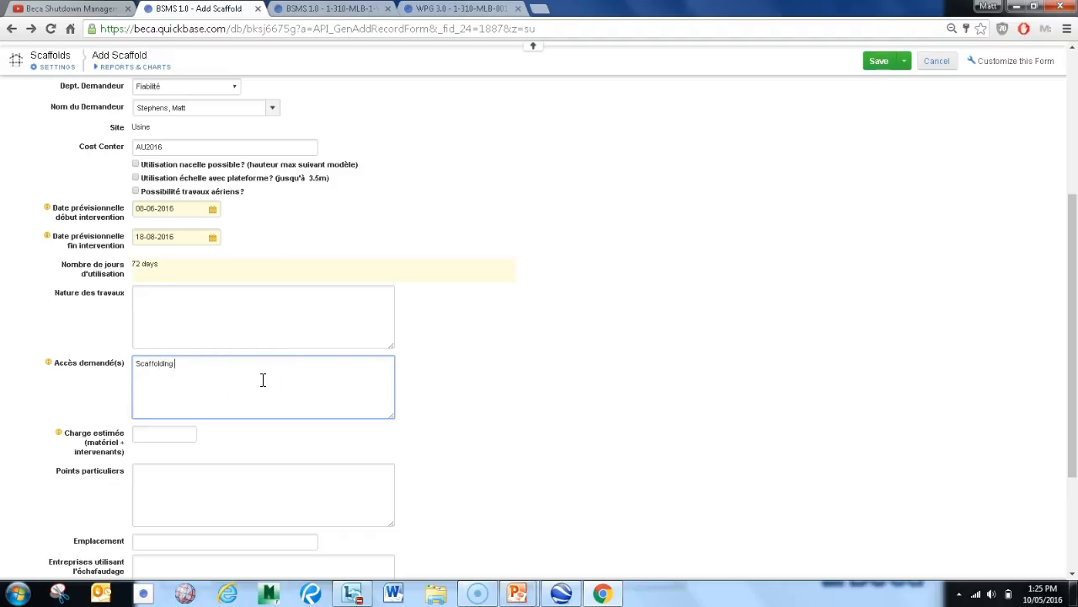
{"action": "type", "text": "Scaffolding to reach cow!"}
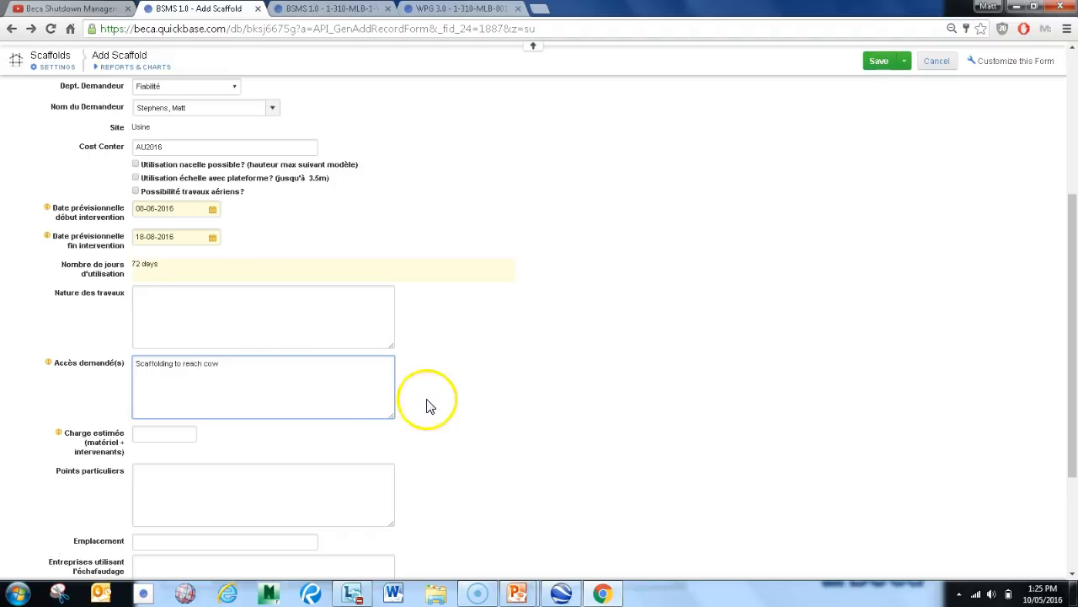
{"action": "left_click", "coordinate": [427, 401]}
Attach Scaff.JPG from the Pictures library as the scaffold's Photographie and save the request
{"action": "scroll", "coordinate": [426, 399], "scroll_direction": "down", "scroll_amount": 2}
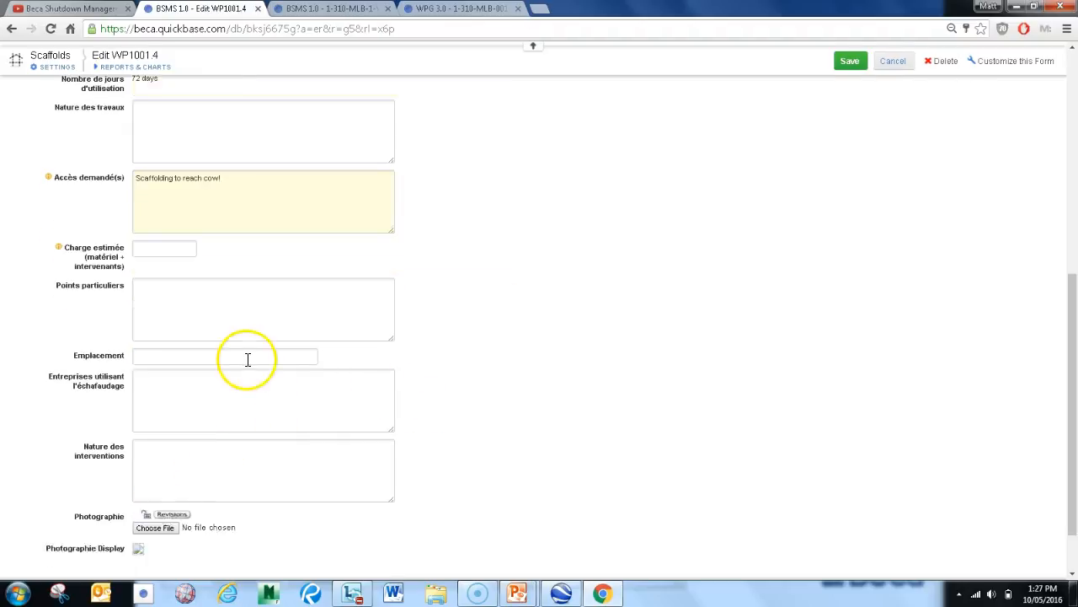
{"action": "scroll", "coordinate": [246, 359], "scroll_direction": "down", "scroll_amount": 1}
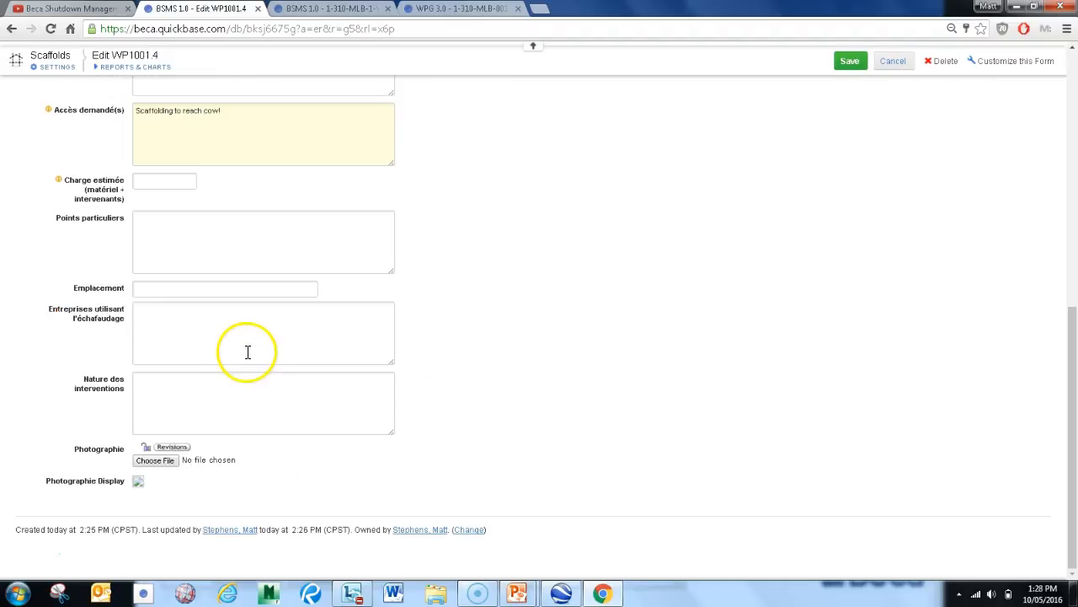
{"action": "left_click", "coordinate": [167, 464]}
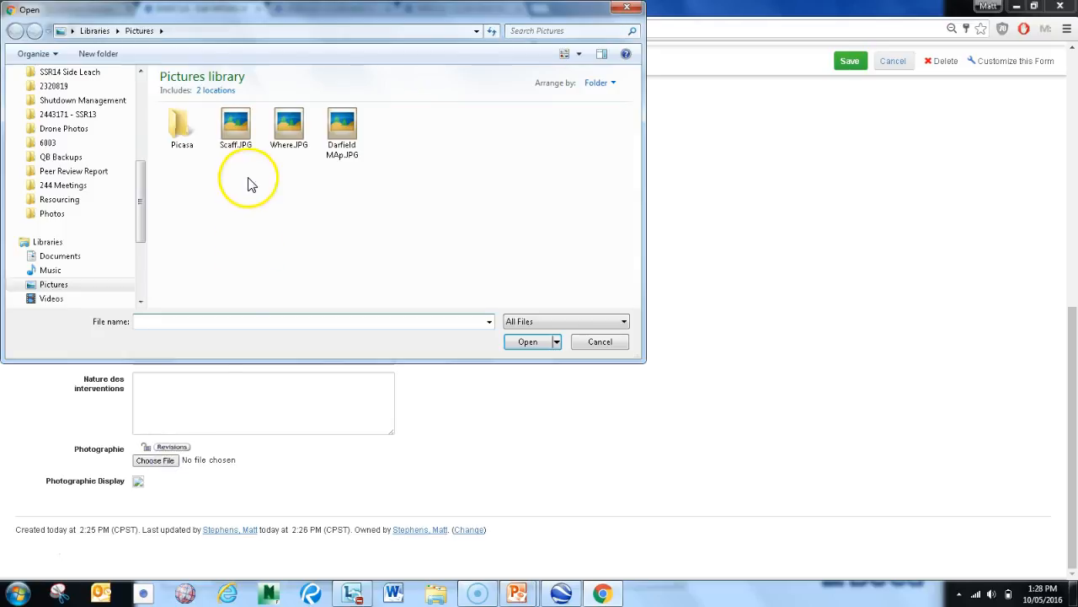
{"action": "double_click", "coordinate": [237, 123]}
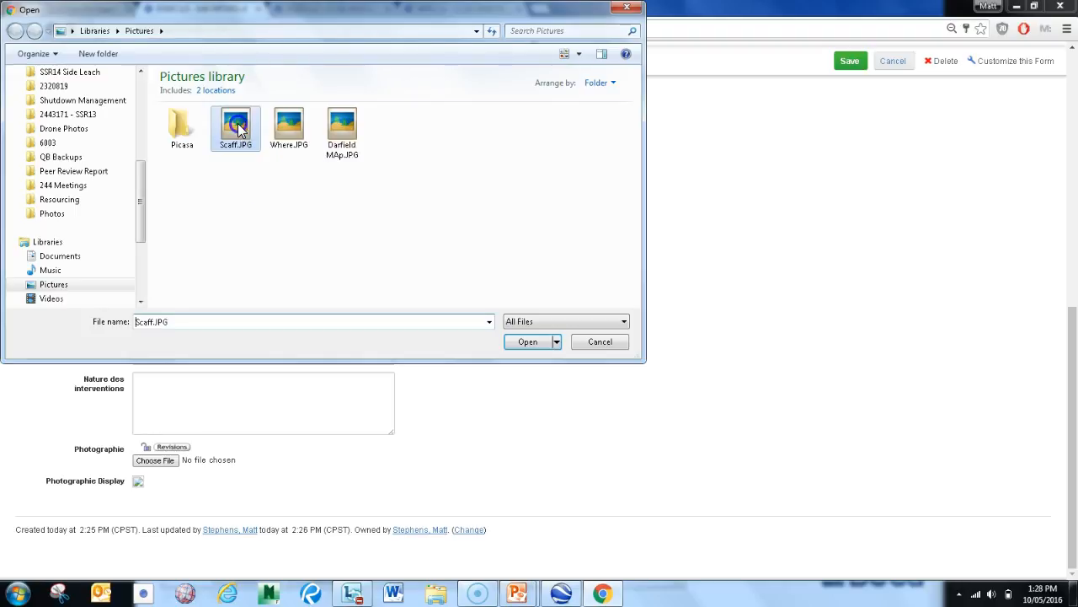
{"action": "left_click", "coordinate": [843, 64]}
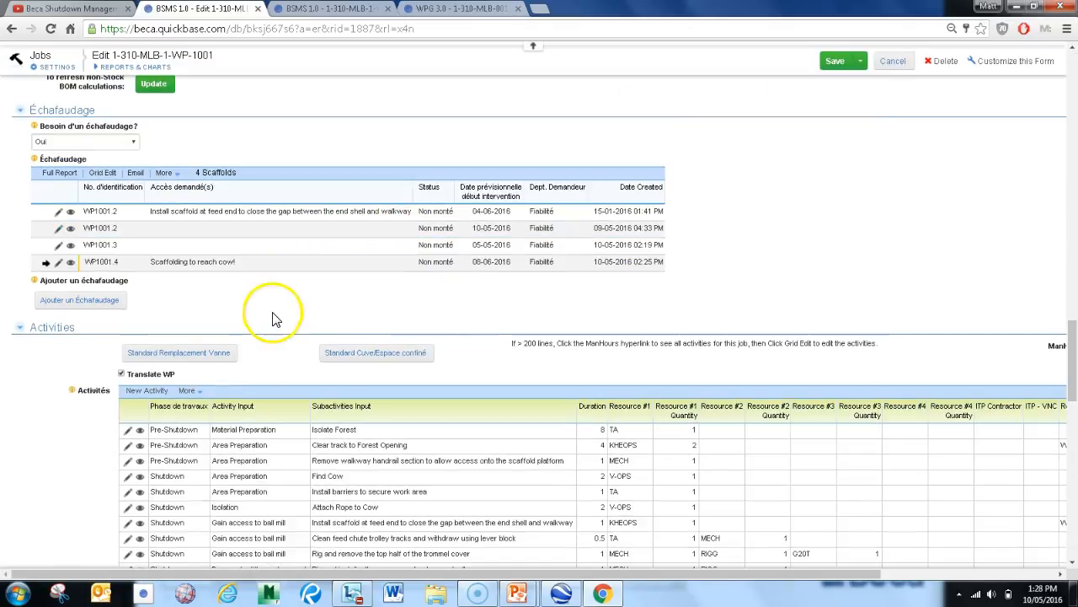
Set the Isolate Forest activity's Resource #1 to RIGG with a quantity of 2
{"action": "scroll", "coordinate": [135, 244], "scroll_direction": "down", "scroll_amount": 2}
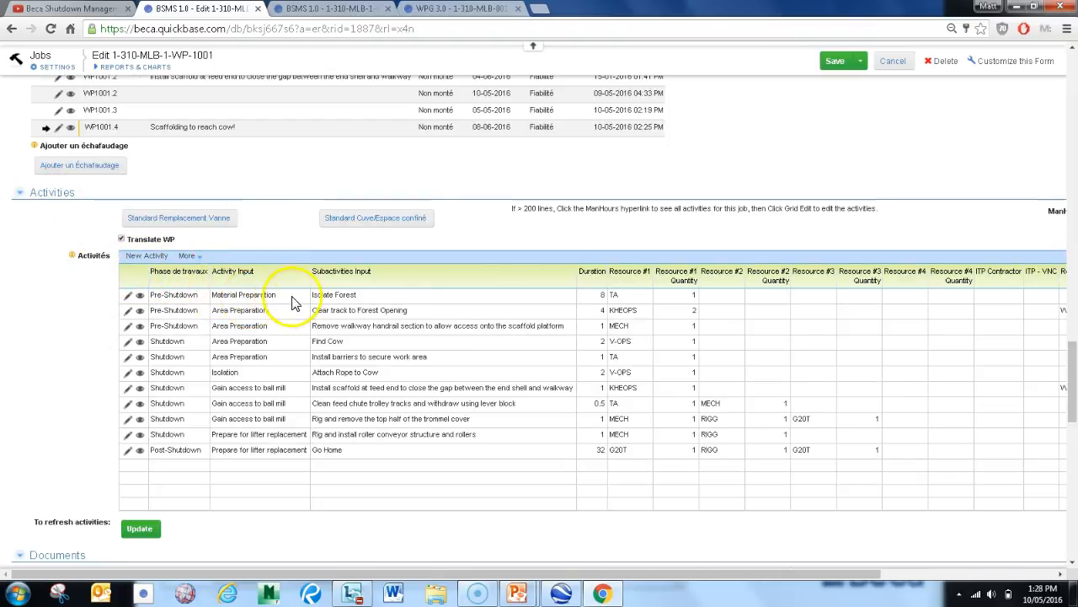
{"action": "left_click", "coordinate": [332, 297]}
{"action": "left_click", "coordinate": [402, 312]}
{"action": "left_click", "coordinate": [364, 465]}
{"action": "left_click", "coordinate": [630, 299]}
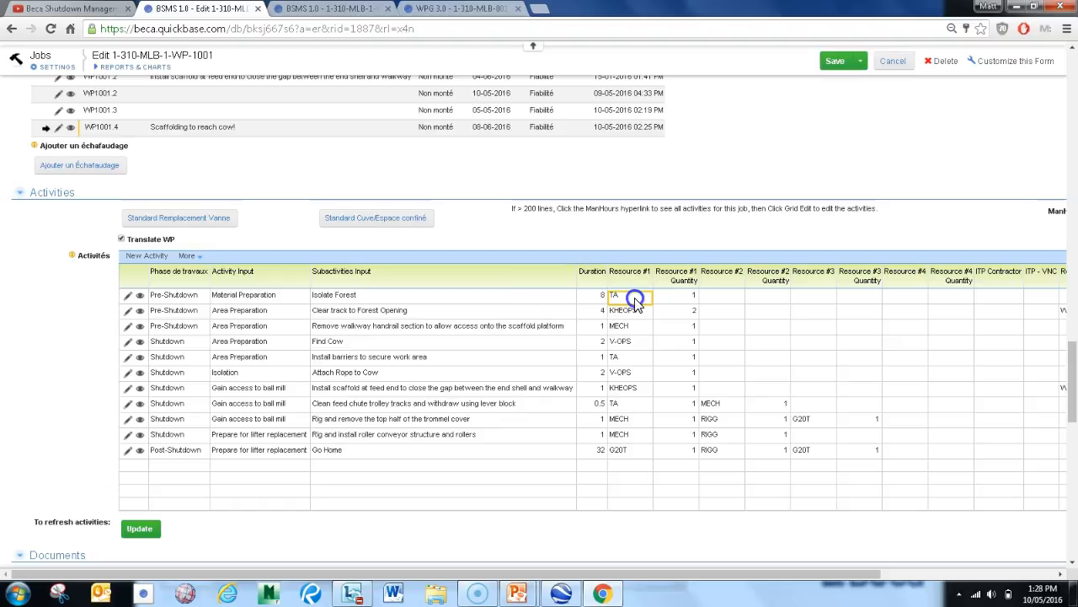
{"action": "left_click", "coordinate": [635, 298]}
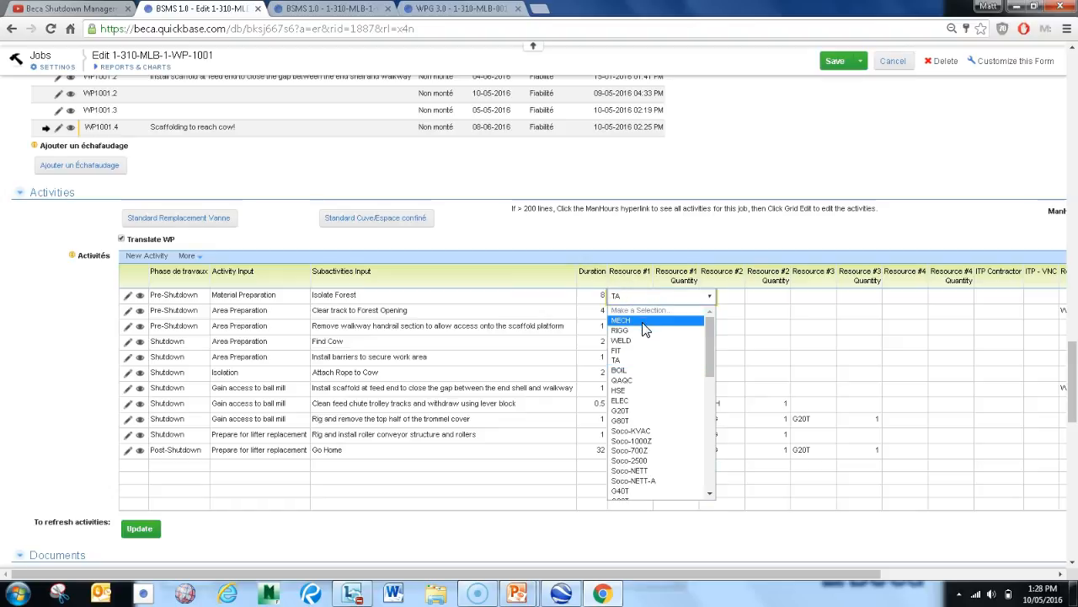
{"action": "left_click", "coordinate": [644, 330]}
{"action": "left_click", "coordinate": [708, 328]}
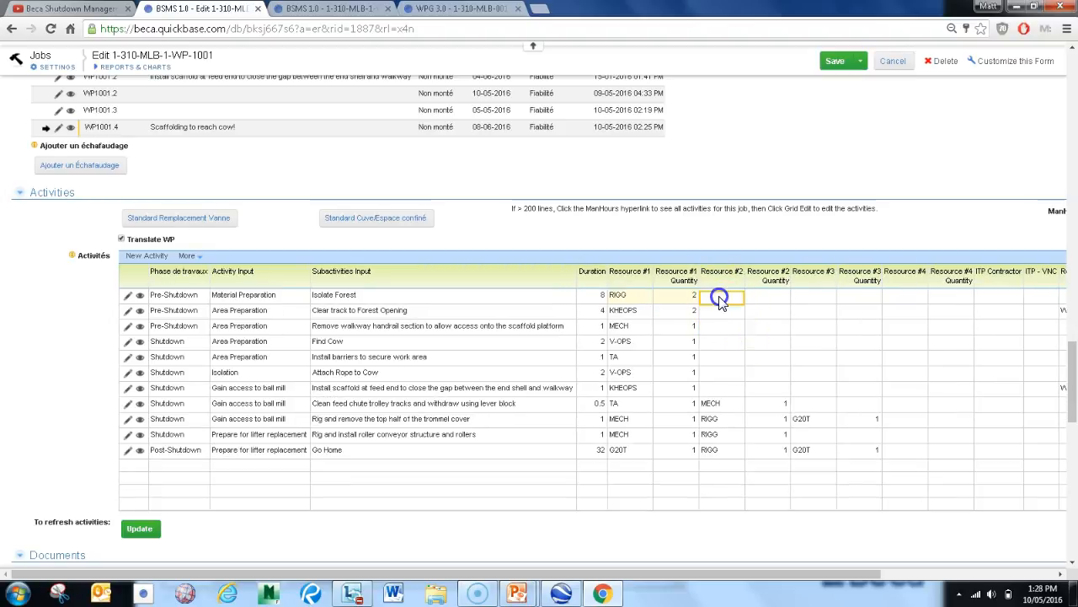
Set the Isolate Forest activity's Resource #2 to WELD with a quantity of 3
{"action": "left_click", "coordinate": [721, 297]}
{"action": "left_click", "coordinate": [724, 340]}
{"action": "left_click", "coordinate": [782, 355]}
{"action": "left_click", "coordinate": [731, 344]}
Review the job's Documents list, including its filenames, descriptions, document types and the blank rows for new entries
{"action": "scroll", "coordinate": [425, 323], "scroll_direction": "down", "scroll_amount": 2}
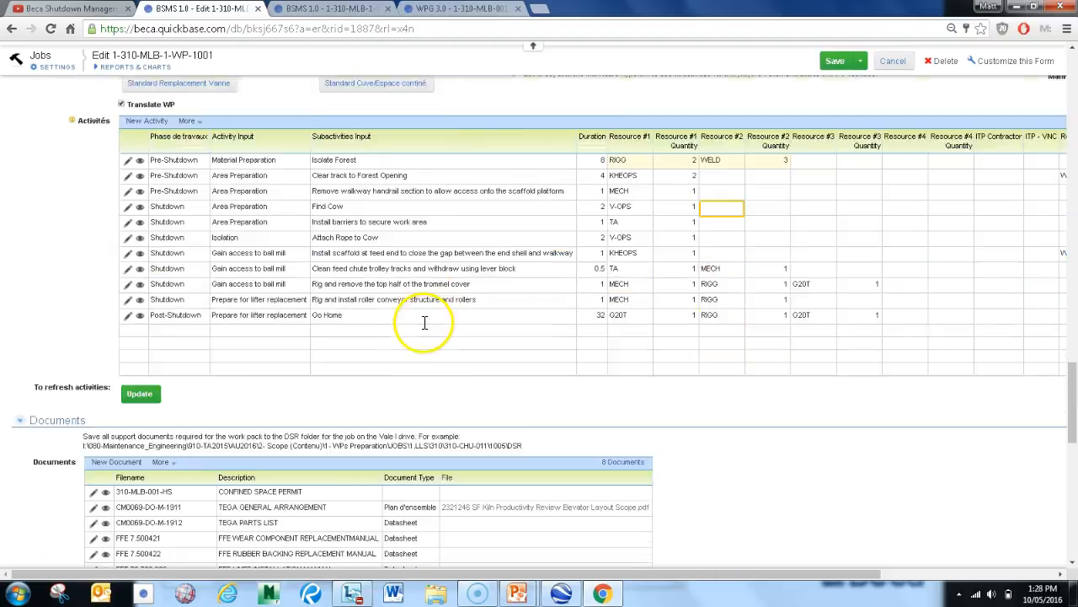
{"action": "scroll", "coordinate": [425, 322], "scroll_direction": "down", "scroll_amount": 1}
{"action": "scroll", "coordinate": [224, 312], "scroll_direction": "down", "scroll_amount": 1}
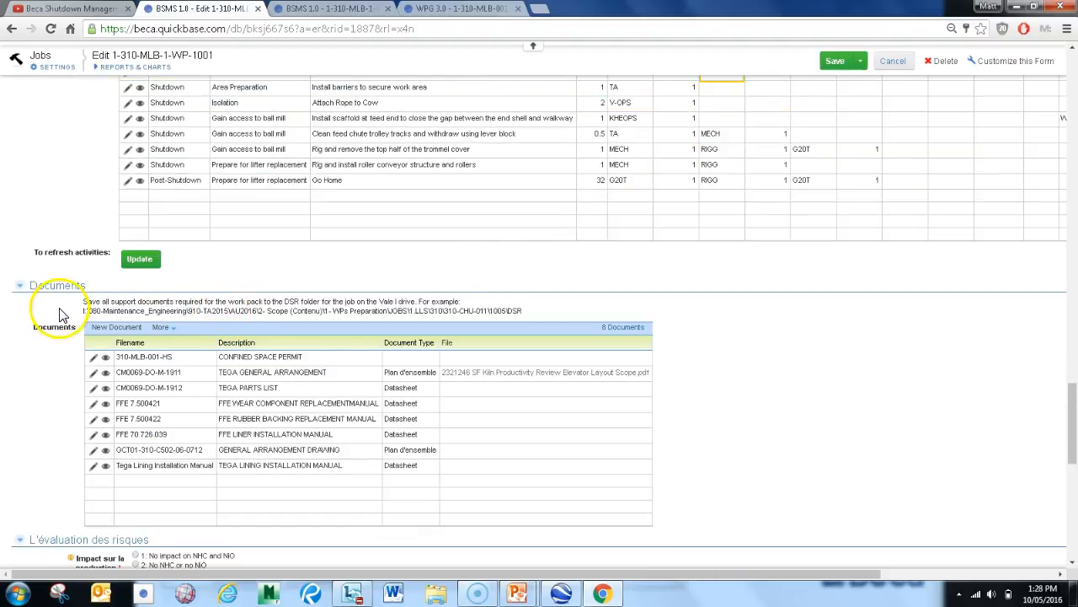
{"action": "scroll", "coordinate": [149, 378], "scroll_direction": "down", "scroll_amount": 2}
{"action": "scroll", "coordinate": [154, 330], "scroll_direction": "up", "scroll_amount": 1}
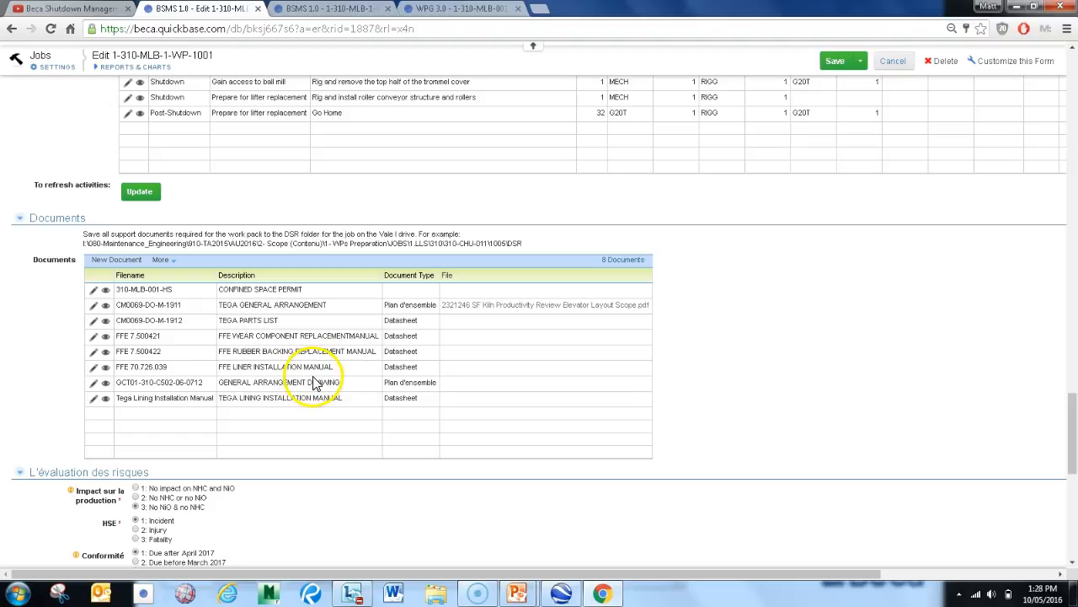
{"action": "left_click", "coordinate": [188, 414]}
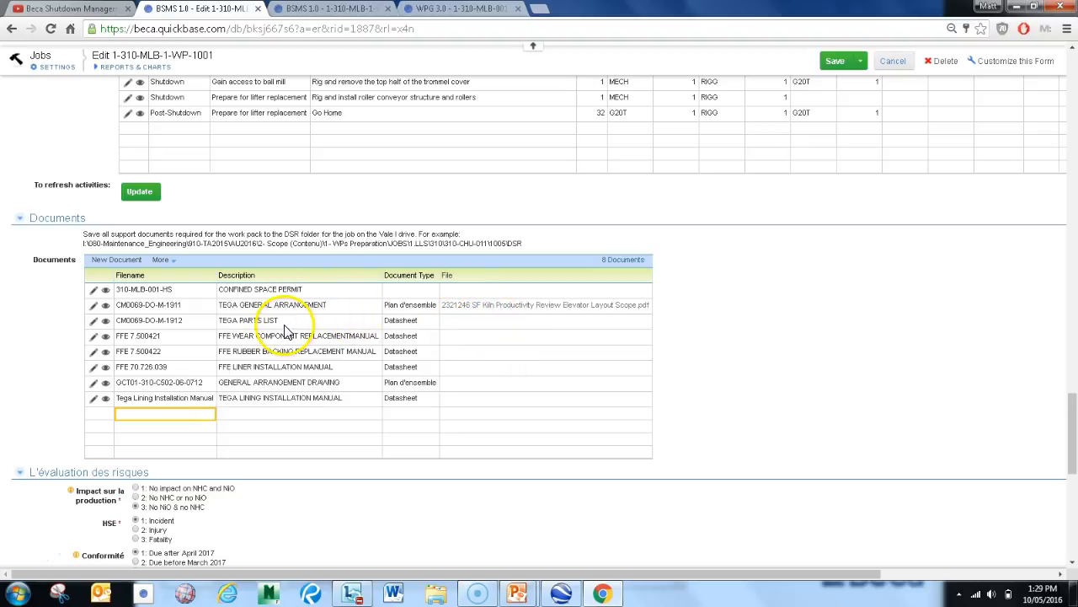
{"action": "scroll", "coordinate": [285, 329], "scroll_direction": "down", "scroll_amount": 1}
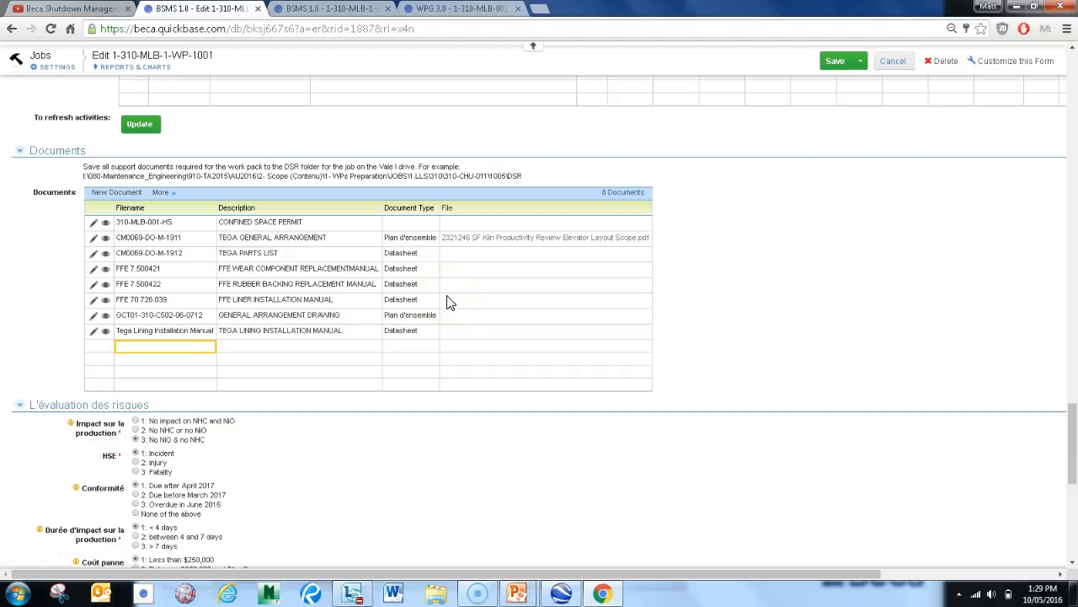
Examine the job's risk assessment, work permit selections and planning progress percentages
{"action": "scroll", "coordinate": [438, 299], "scroll_direction": "down", "scroll_amount": 3}
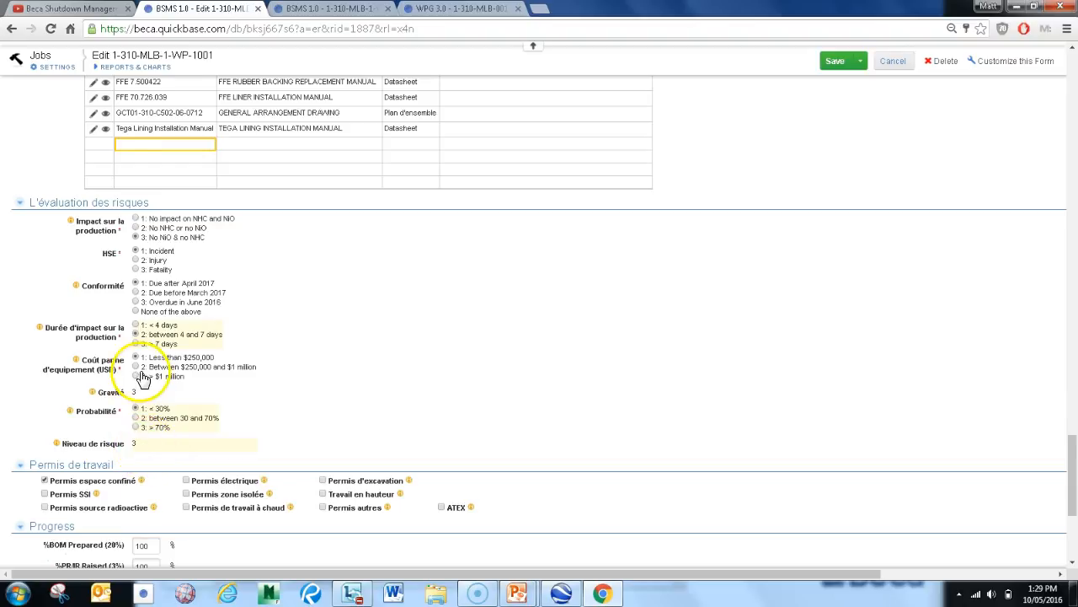
{"action": "scroll", "coordinate": [137, 379], "scroll_direction": "down", "scroll_amount": 2}
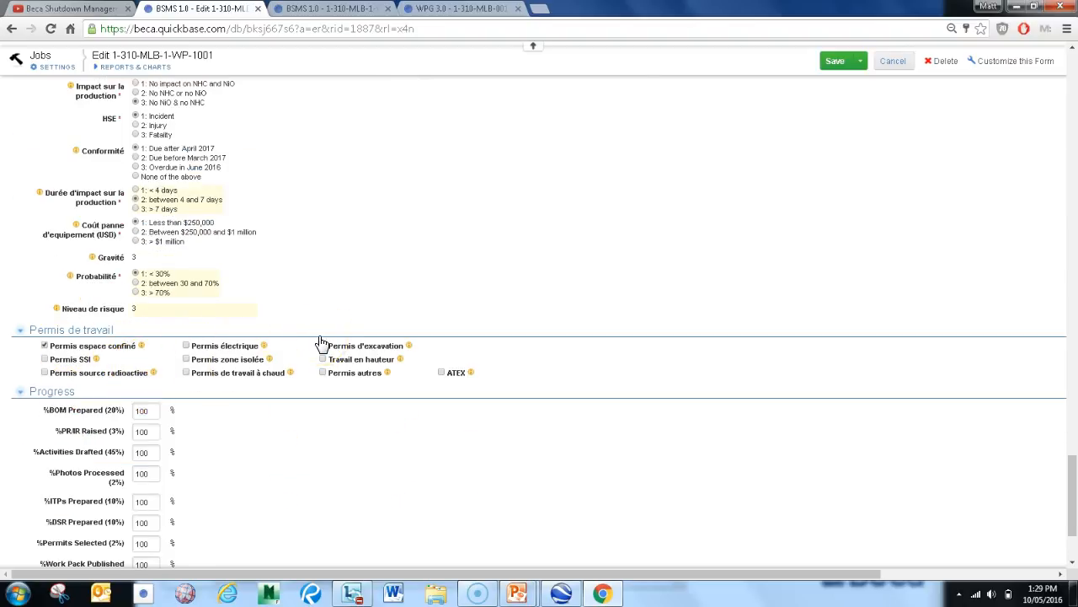
{"action": "scroll", "coordinate": [327, 339], "scroll_direction": "up", "scroll_amount": 2}
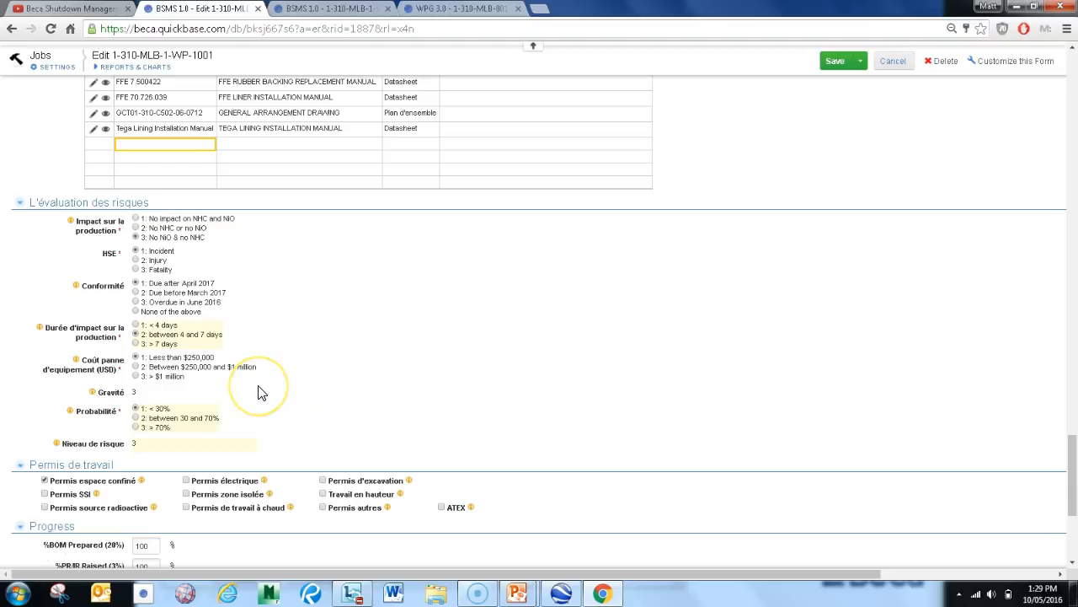
{"action": "scroll", "coordinate": [278, 375], "scroll_direction": "down", "scroll_amount": 1}
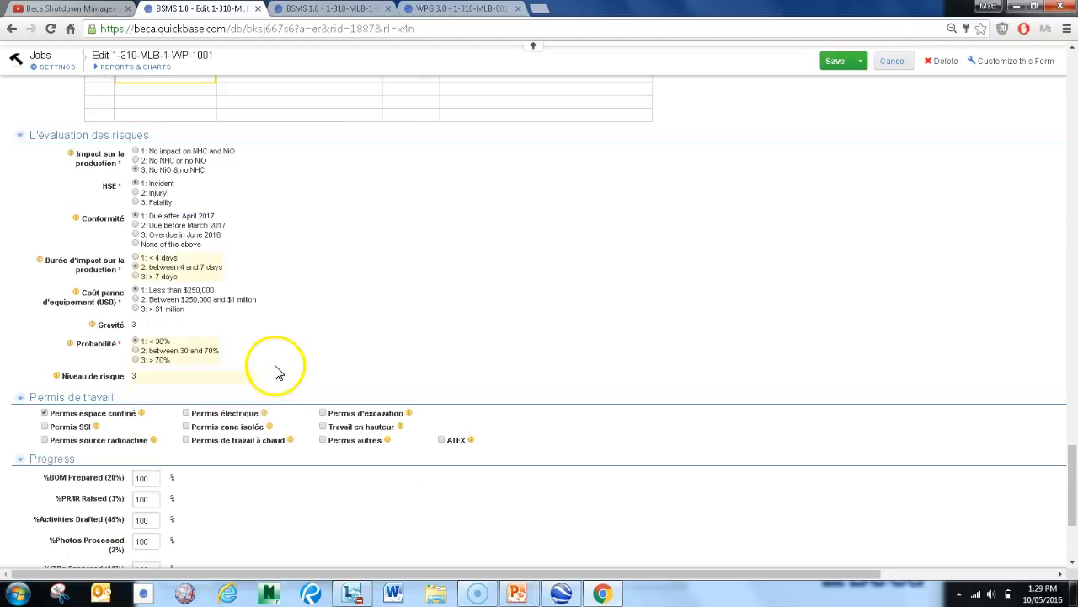
{"action": "scroll", "coordinate": [276, 367], "scroll_direction": "down", "scroll_amount": 1}
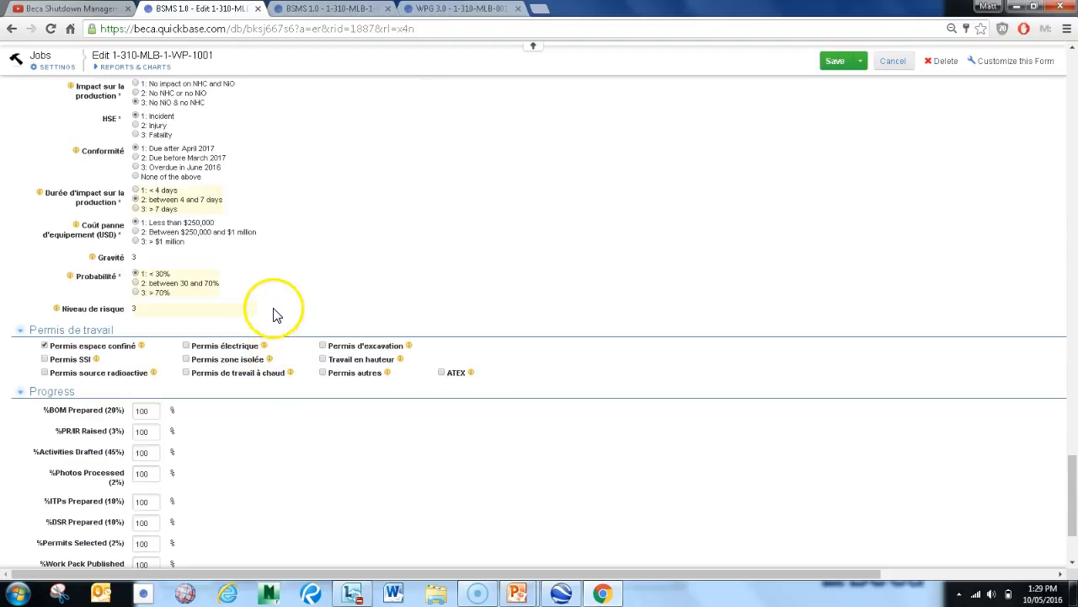
{"action": "scroll", "coordinate": [274, 314], "scroll_direction": "down", "scroll_amount": 2}
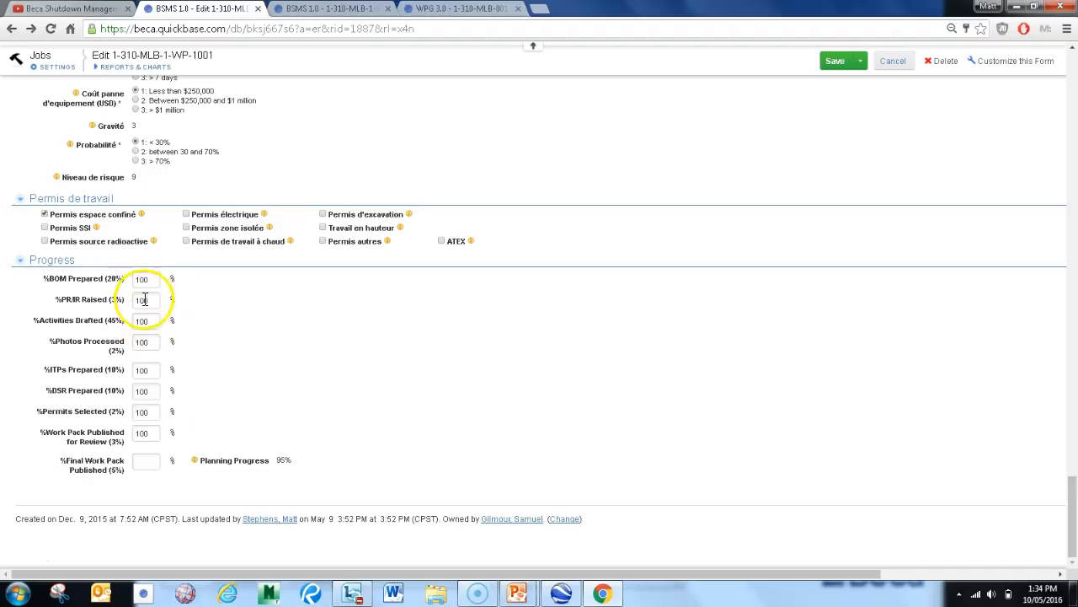
Search the Jobs reports for "prog" and open the Planning Progress report, discarding the job's unsaved changes
{"action": "scroll", "coordinate": [221, 426], "scroll_direction": "up", "scroll_amount": 20}
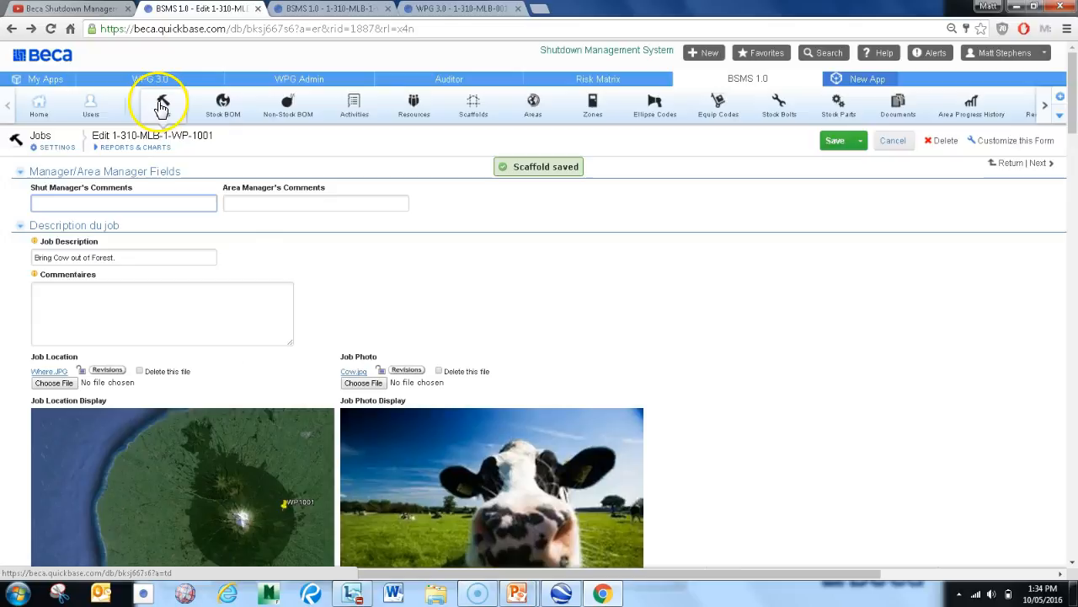
{"action": "left_click", "coordinate": [124, 150]}
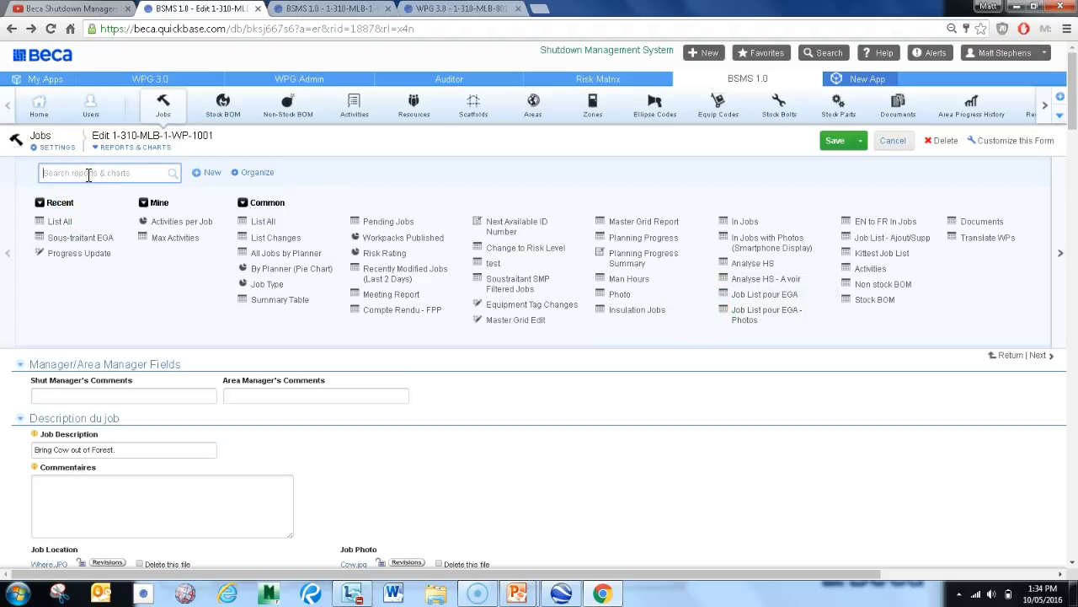
{"action": "type", "text": "prog"}
{"action": "left_click", "coordinate": [165, 223]}
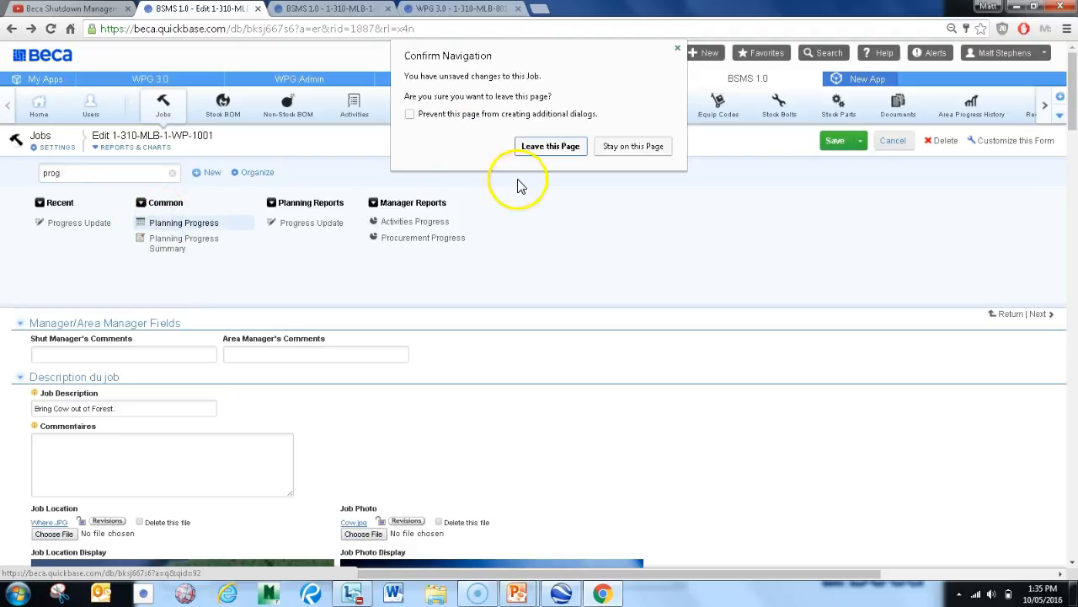
{"action": "left_click", "coordinate": [550, 147]}
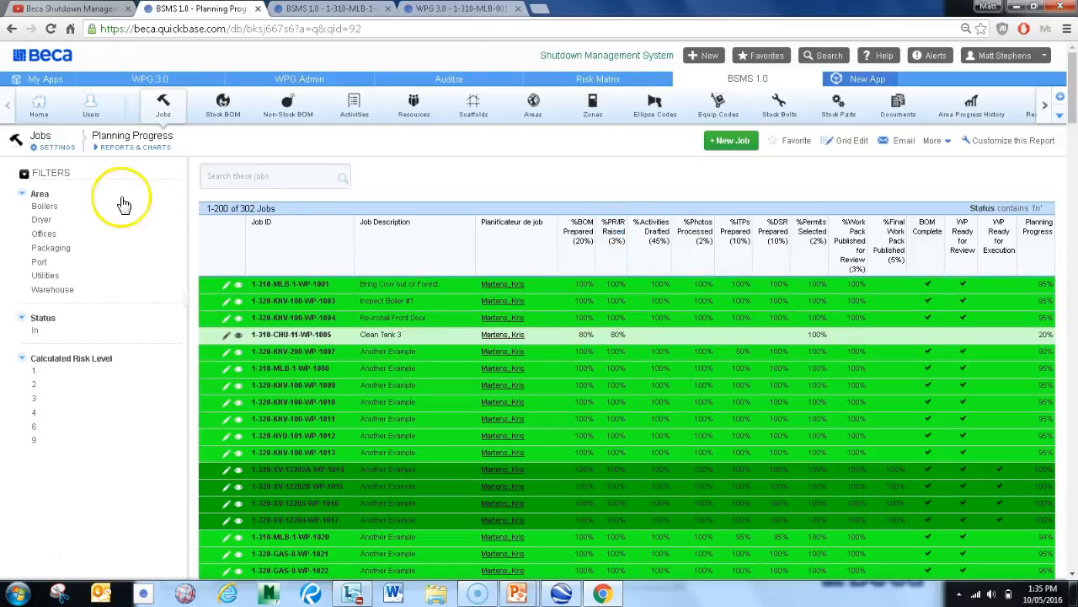
Filter the Planning Progress report to the Boilers area and open it for grid editing
{"action": "left_click", "coordinate": [44, 208]}
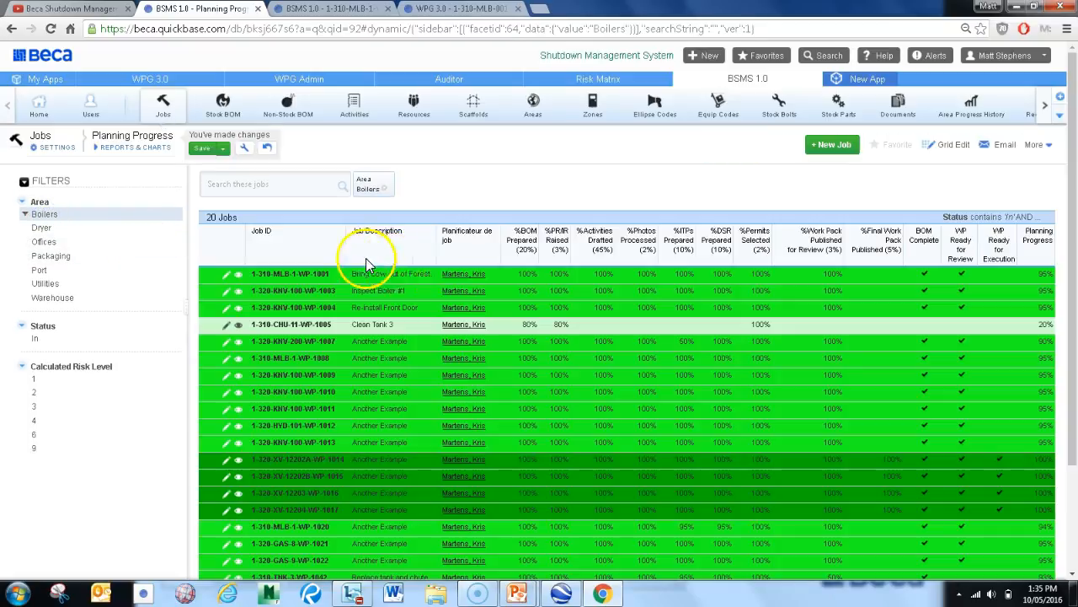
{"action": "left_click", "coordinate": [952, 145]}
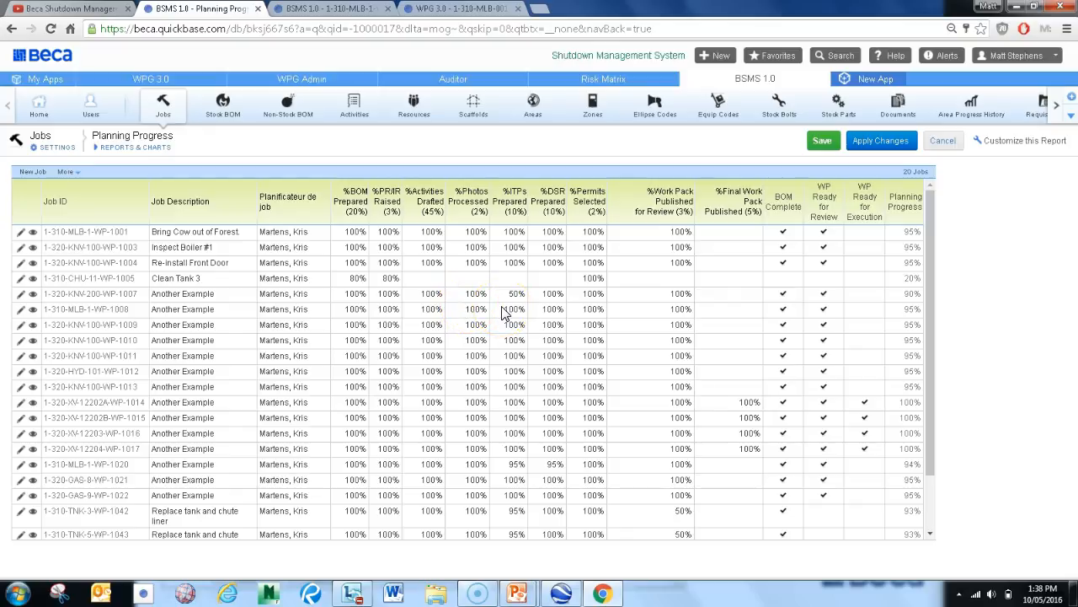
Set Re-Install Front Door's %Activities Drafted to 50%, fill 25% BOM Prepared down from WP-1007 to WP-1017, and discard the grid edits
{"action": "left_click", "coordinate": [432, 262]}
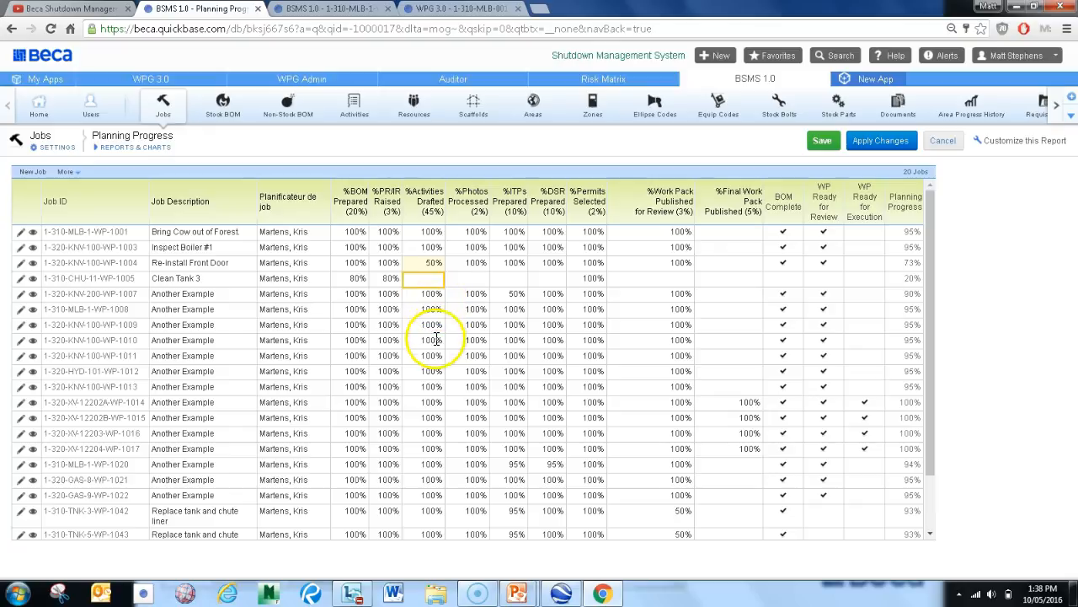
{"action": "left_click", "coordinate": [355, 294]}
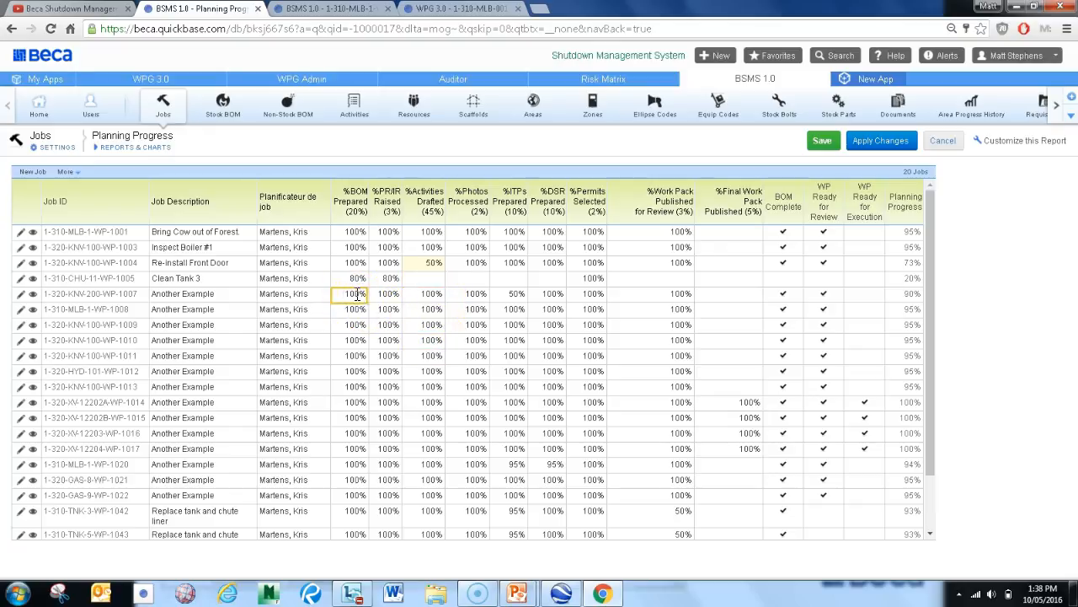
{"action": "key", "text": "Down"}
{"action": "key", "text": "Down"}
{"action": "left_click_drag", "start_coordinate": [354, 299], "coordinate": [358, 455]}
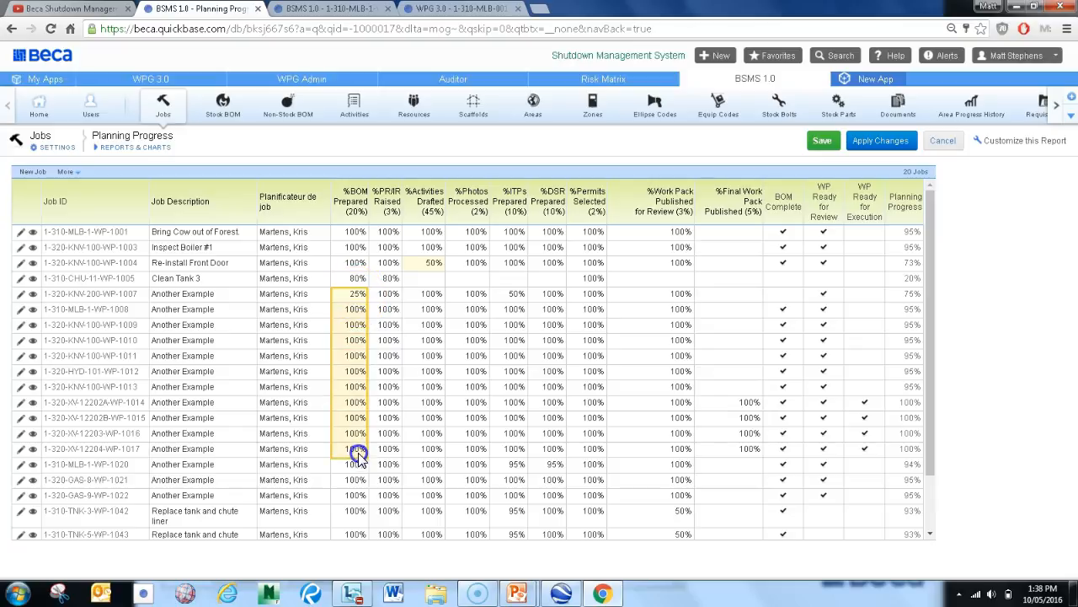
{"action": "right_click", "coordinate": [337, 417]}
{"action": "left_click", "coordinate": [371, 462]}
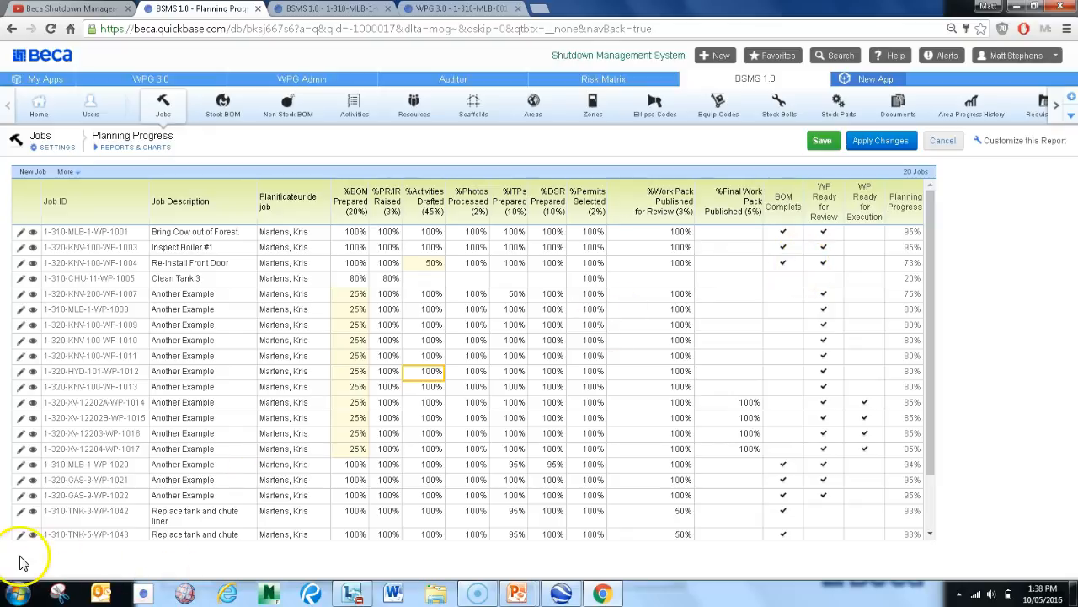
{"action": "left_click", "coordinate": [943, 141]}
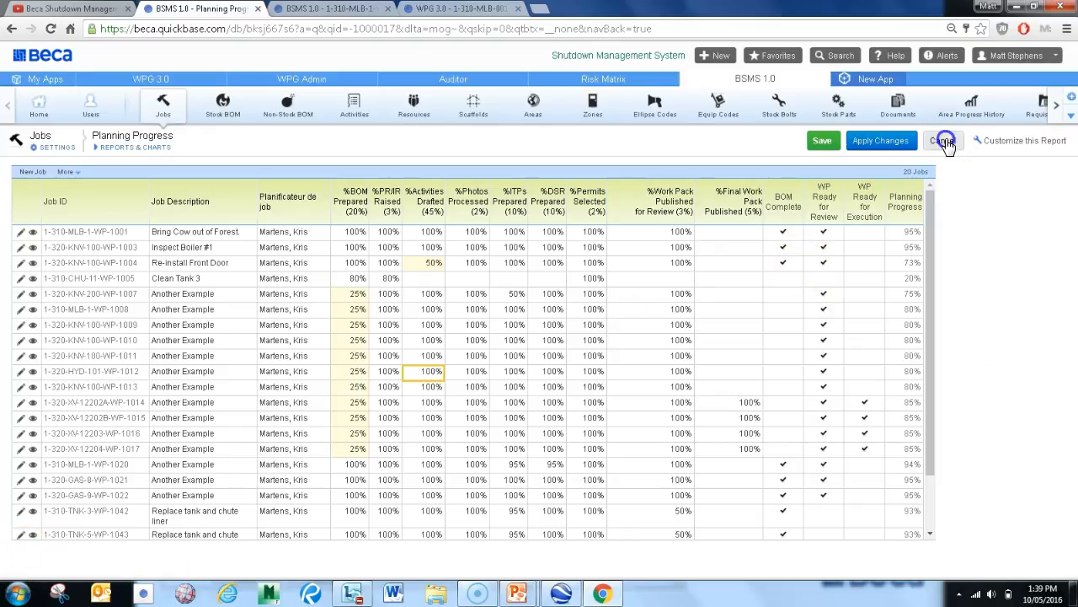
{"action": "left_click", "coordinate": [567, 128]}
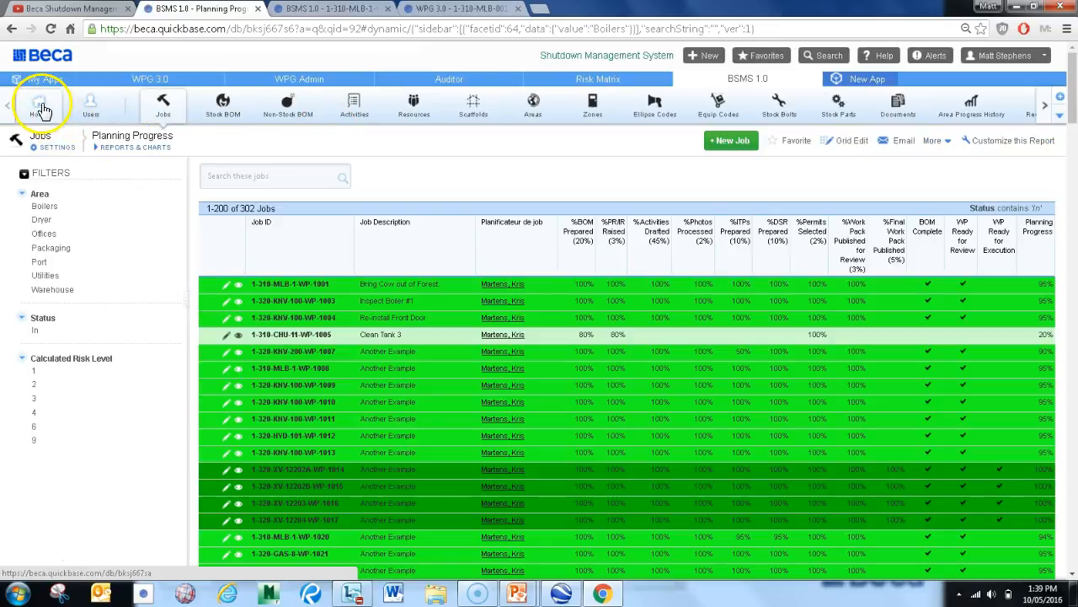
Go to the BSMS 1.0 home dashboard and view the Planning Progress S-Curve and the job list
{"action": "left_click", "coordinate": [42, 109]}
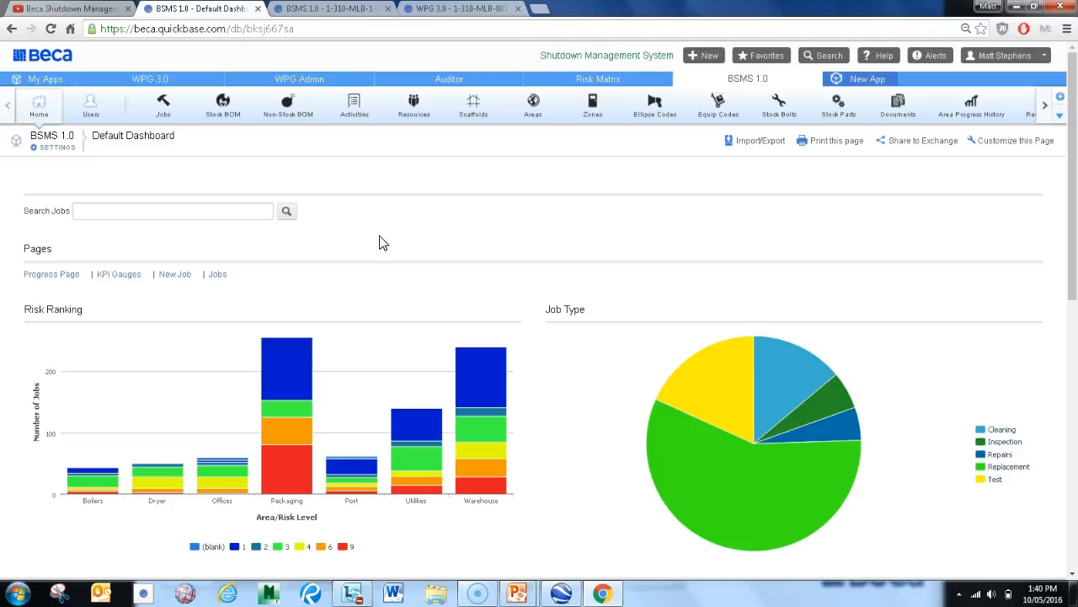
{"action": "scroll", "coordinate": [395, 235], "scroll_direction": "down", "scroll_amount": 4}
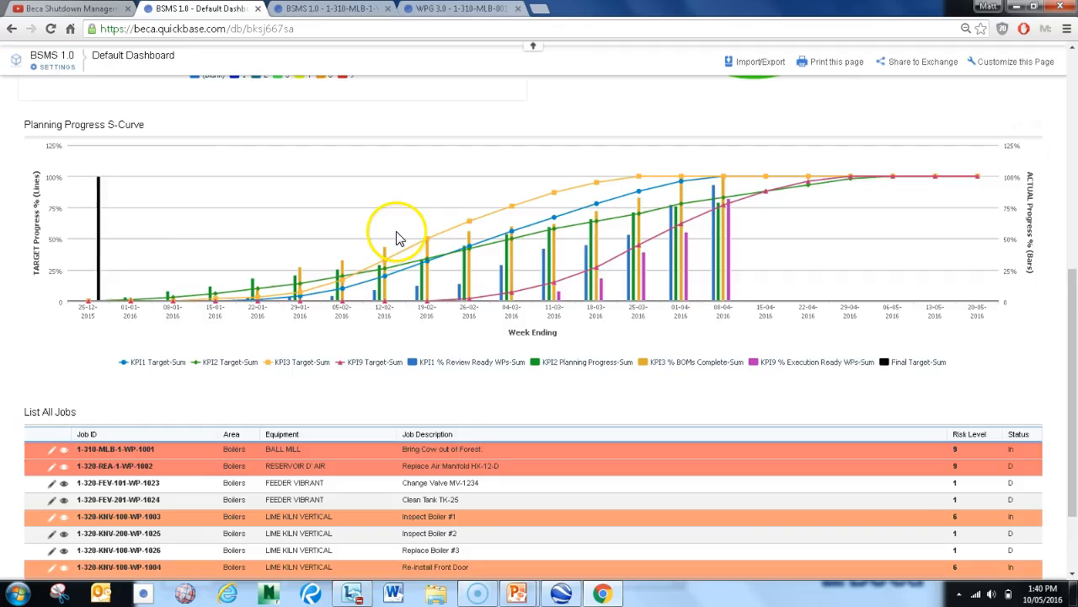
Drill into the Packaging area's risk level 9 jobs from the Risk Ranking chart and return to the dashboard
{"action": "scroll", "coordinate": [399, 237], "scroll_direction": "up", "scroll_amount": 5}
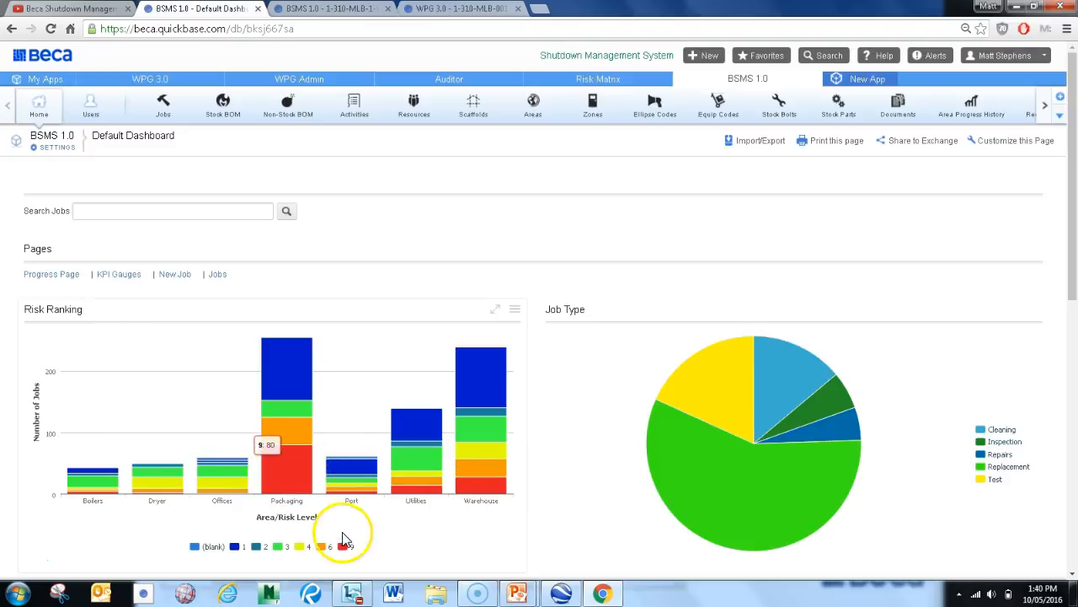
{"action": "left_click", "coordinate": [290, 474]}
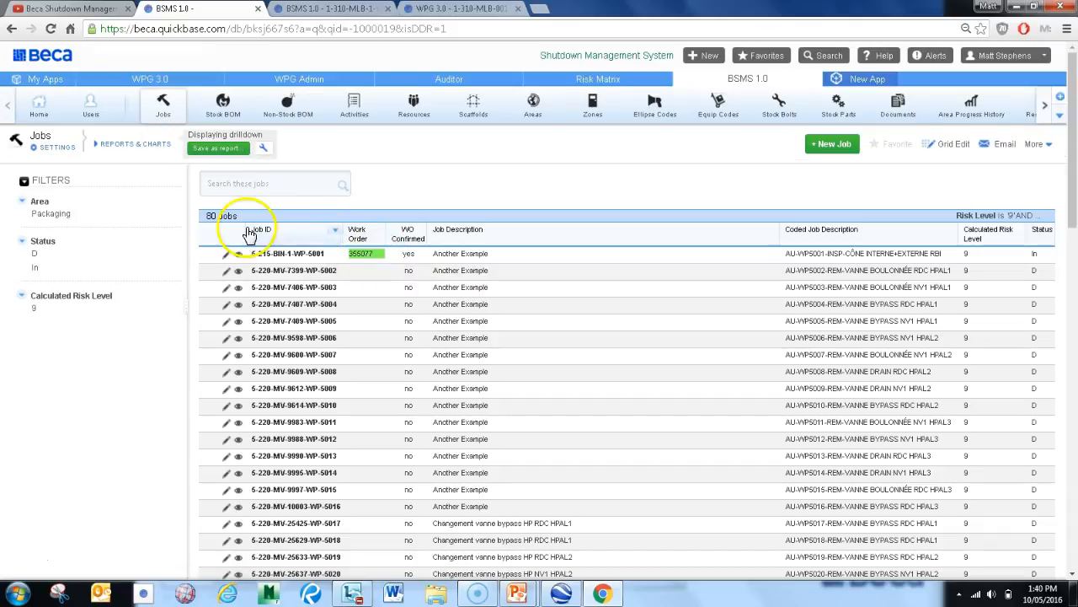
{"action": "left_click", "coordinate": [11, 29]}
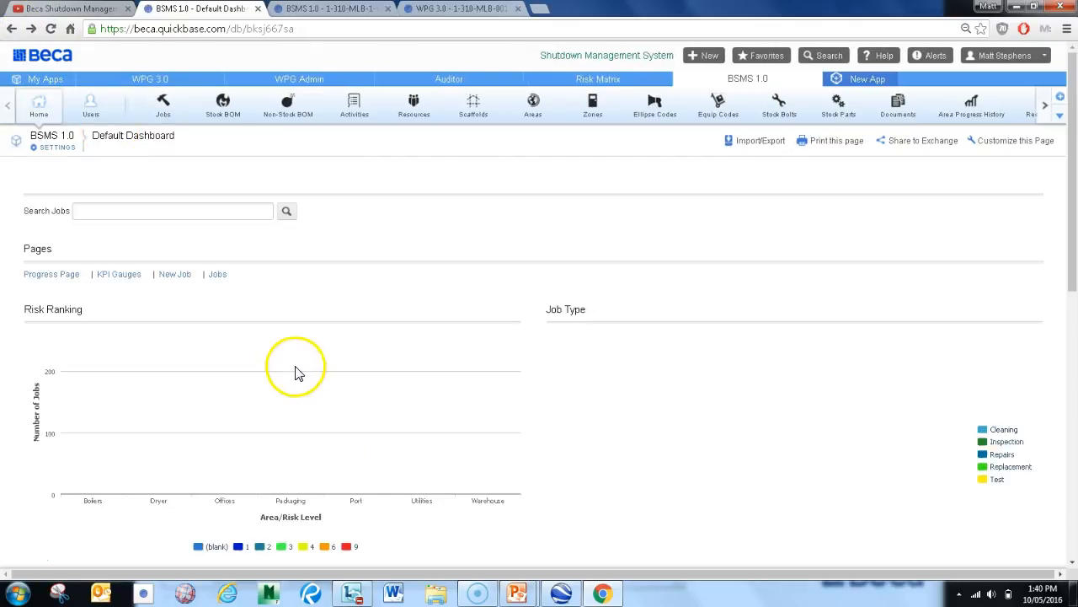
Hide risk levels 9, 6 and 4 in the Risk Ranking chart and restore all three levels
{"action": "scroll", "coordinate": [327, 426], "scroll_direction": "down", "scroll_amount": 1}
{"action": "left_click", "coordinate": [344, 481]}
{"action": "left_click", "coordinate": [323, 480]}
{"action": "left_click", "coordinate": [299, 481]}
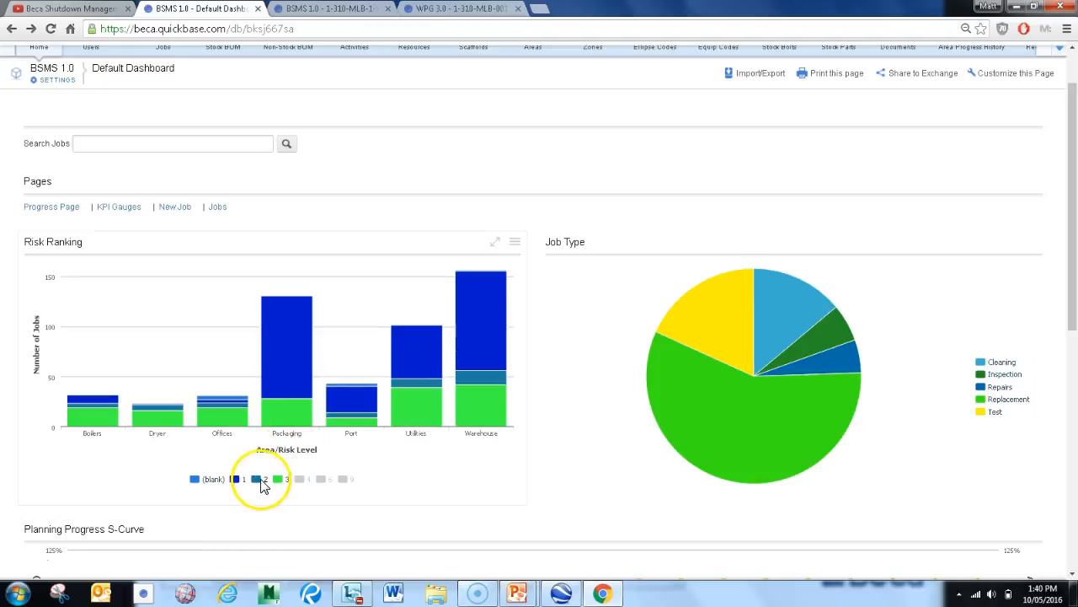
{"action": "left_click", "coordinate": [299, 478]}
{"action": "left_click", "coordinate": [322, 479]}
{"action": "left_click", "coordinate": [344, 480]}
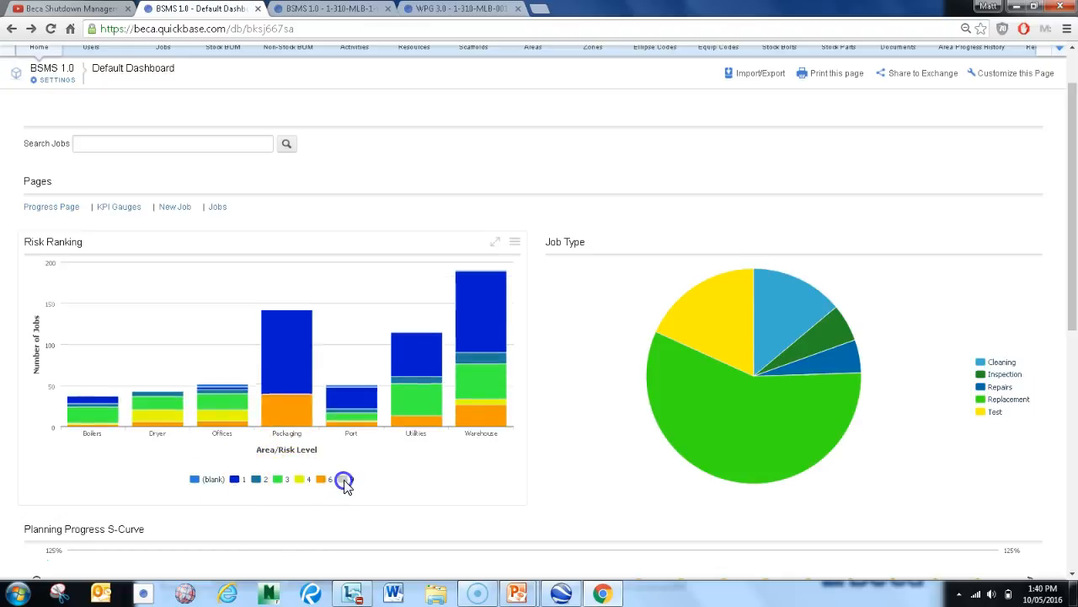
Examine the dashboard's Job Type breakdown and the KPI targets and actuals in the Planning Progress S-Curve
{"action": "scroll", "coordinate": [814, 238], "scroll_direction": "down", "scroll_amount": 1}
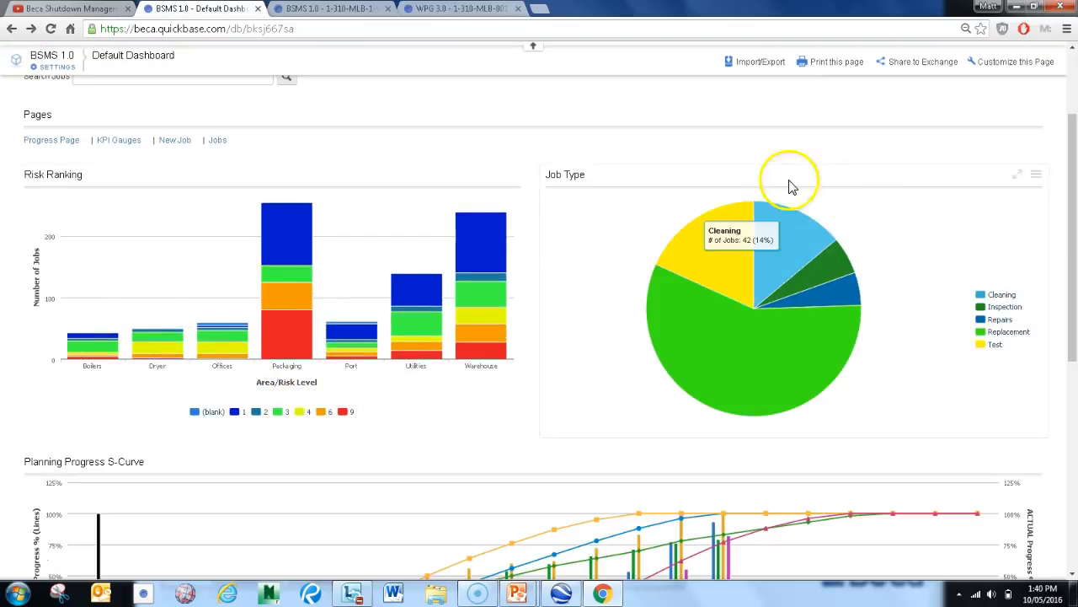
{"action": "scroll", "coordinate": [698, 145], "scroll_direction": "up", "scroll_amount": 1}
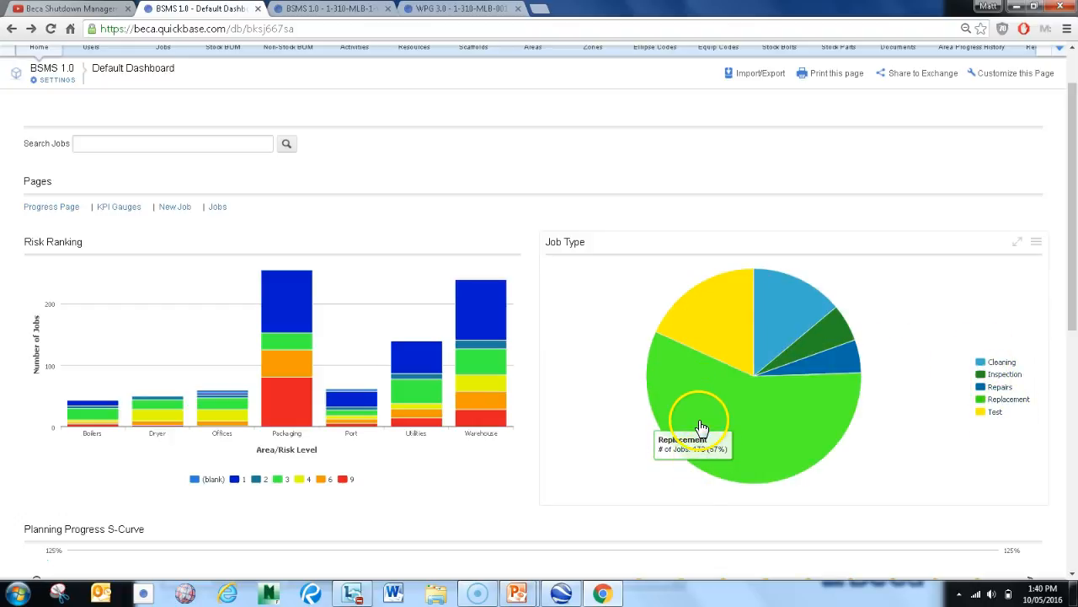
{"action": "scroll", "coordinate": [494, 320], "scroll_direction": "up", "scroll_amount": 1}
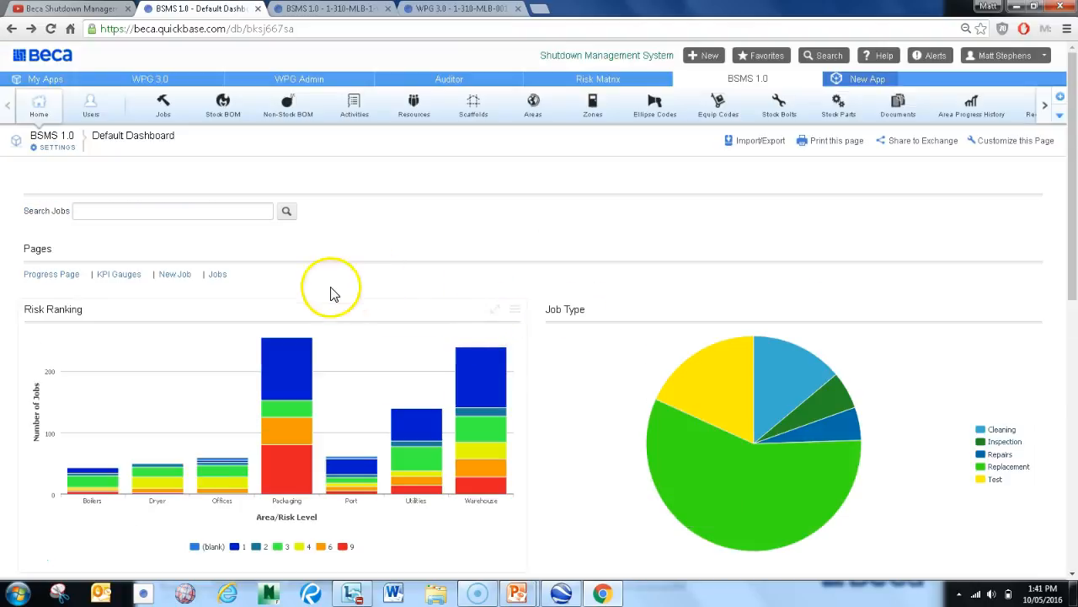
{"action": "scroll", "coordinate": [354, 287], "scroll_direction": "down", "scroll_amount": 3}
{"action": "scroll", "coordinate": [378, 288], "scroll_direction": "down", "scroll_amount": 1}
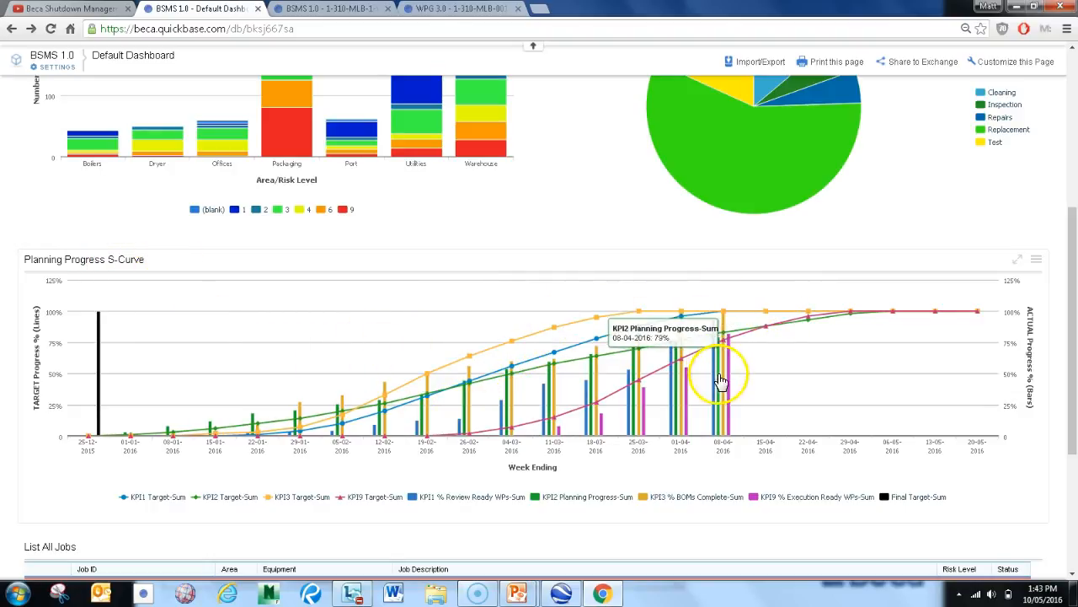
{"action": "scroll", "coordinate": [570, 405], "scroll_direction": "down", "scroll_amount": 3}
{"action": "scroll", "coordinate": [562, 388], "scroll_direction": "up", "scroll_amount": 4}
{"action": "scroll", "coordinate": [179, 464], "scroll_direction": "down", "scroll_amount": 1}
{"action": "scroll", "coordinate": [179, 464], "scroll_direction": "up", "scroll_amount": 8}
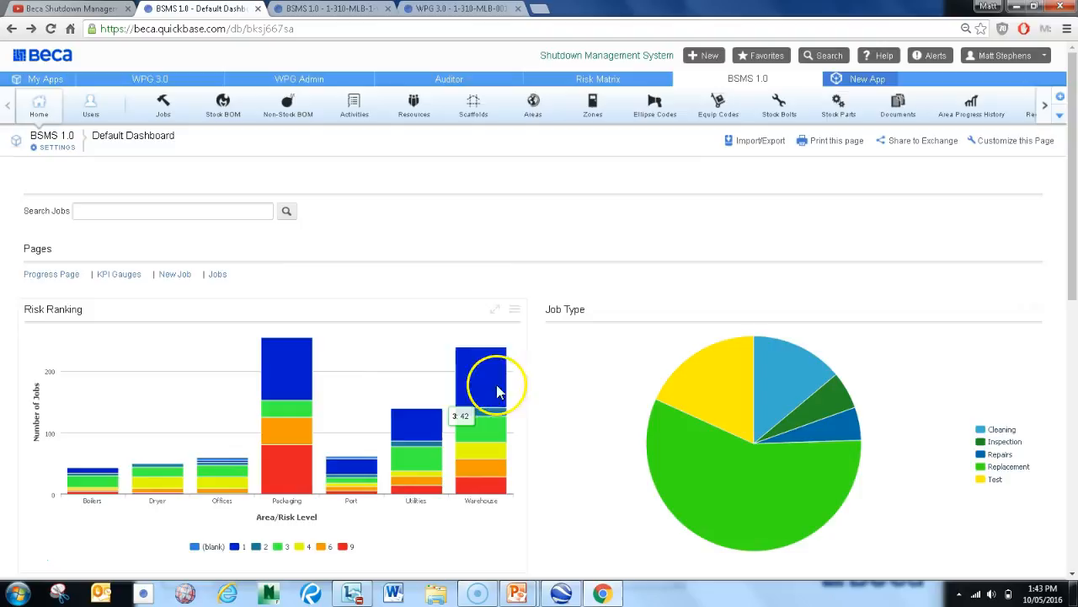
Open the Progress Page and review overall planning progress, progress by area and the planning KPI charts
{"action": "left_click", "coordinate": [46, 279]}
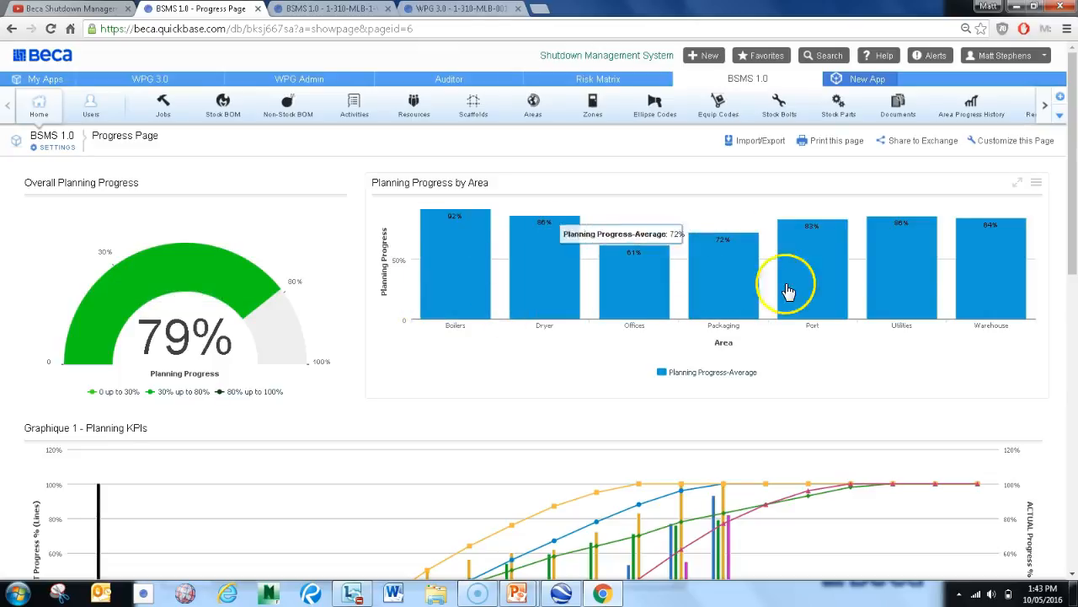
{"action": "scroll", "coordinate": [532, 290], "scroll_direction": "down", "scroll_amount": 3}
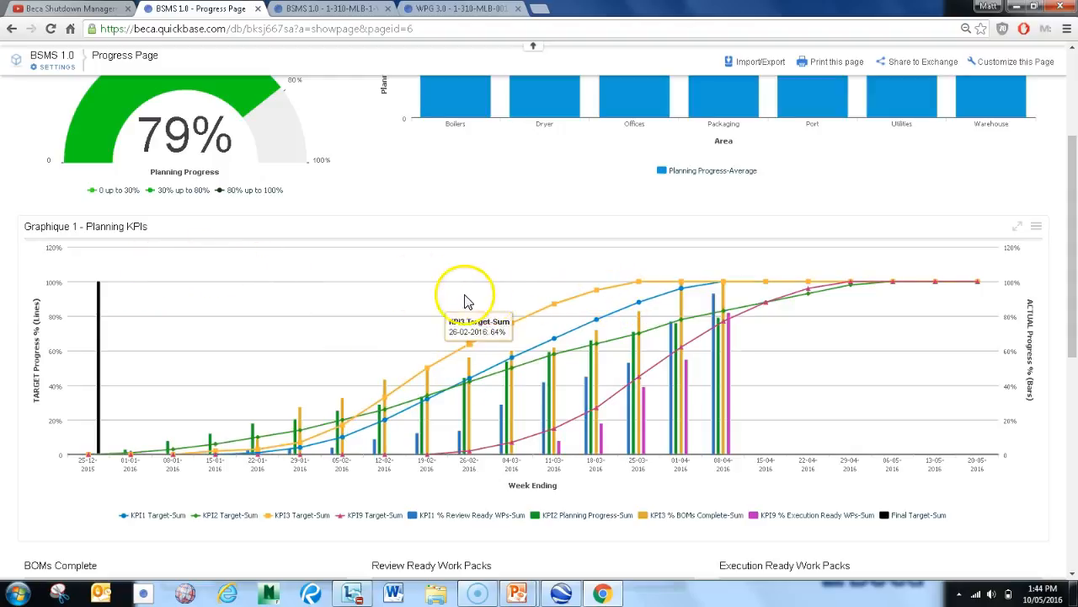
{"action": "scroll", "coordinate": [401, 310], "scroll_direction": "down", "scroll_amount": 1}
{"action": "scroll", "coordinate": [401, 310], "scroll_direction": "down", "scroll_amount": 4}
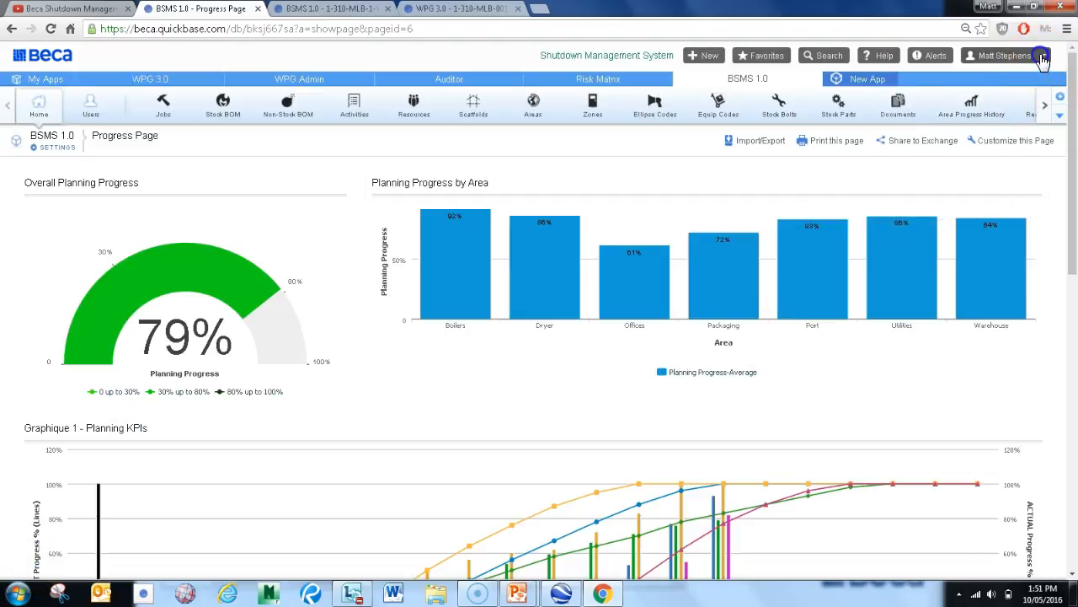
Test the BSMS 1.0 app as the Kittest role
{"action": "left_click", "coordinate": [1043, 57]}
{"action": "left_click", "coordinate": [949, 204]}
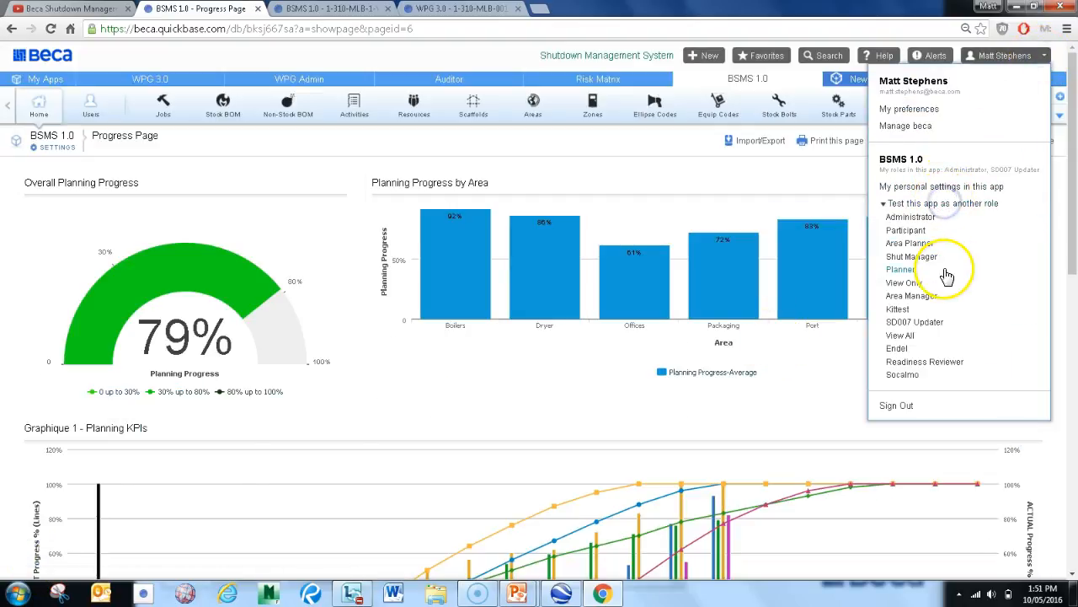
{"action": "left_click", "coordinate": [898, 311]}
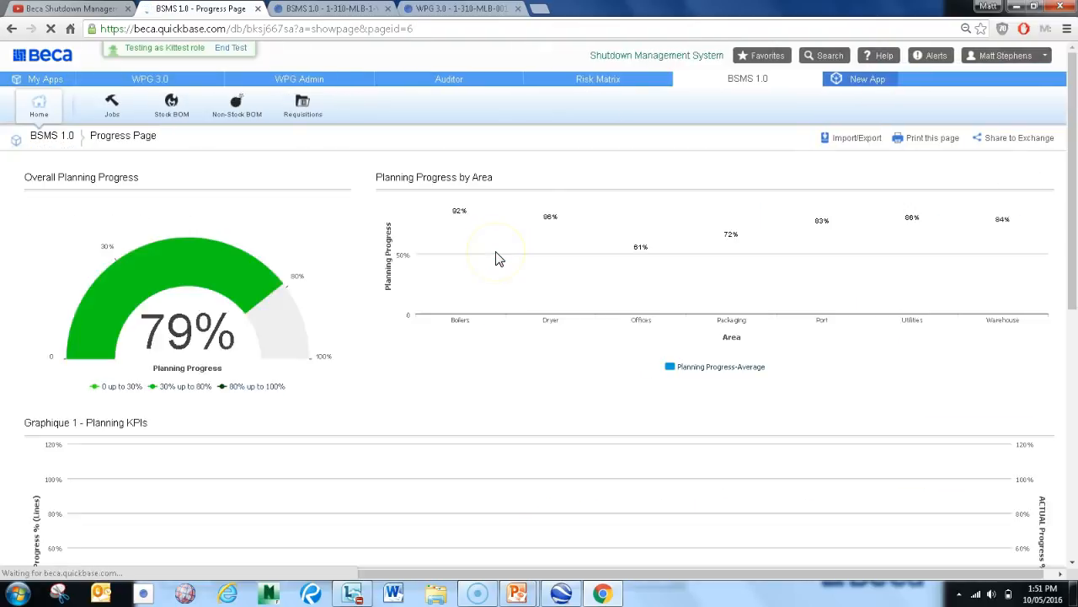
Open job 1-310-MLB-1-WP-1001 from the Kittest job list and review its stock and non-stock materials
{"action": "left_click", "coordinate": [120, 104]}
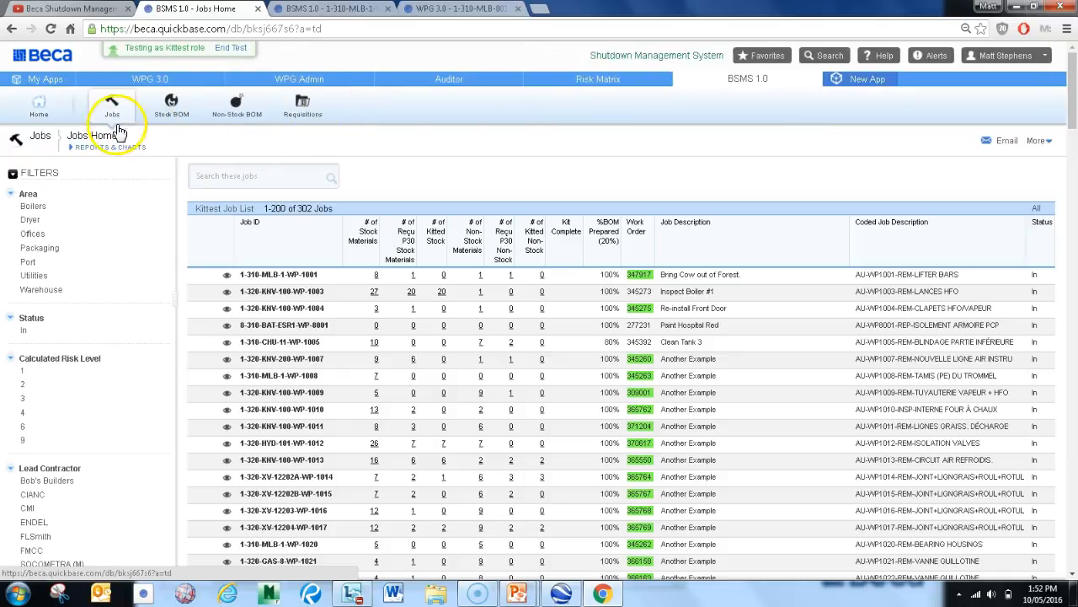
{"action": "left_click", "coordinate": [292, 275]}
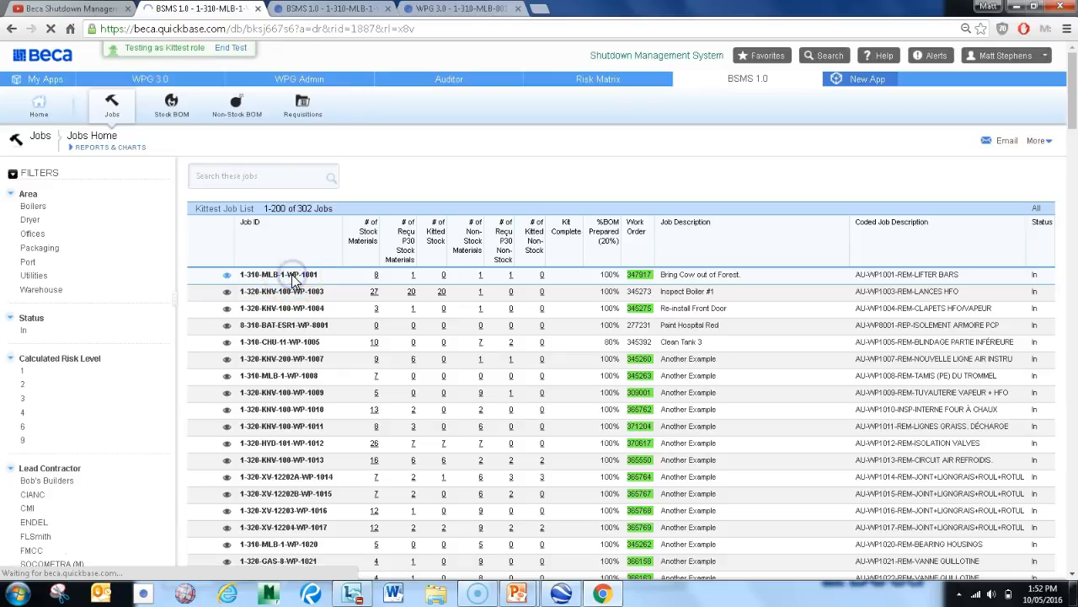
{"action": "scroll", "coordinate": [287, 371], "scroll_direction": "down", "scroll_amount": 1}
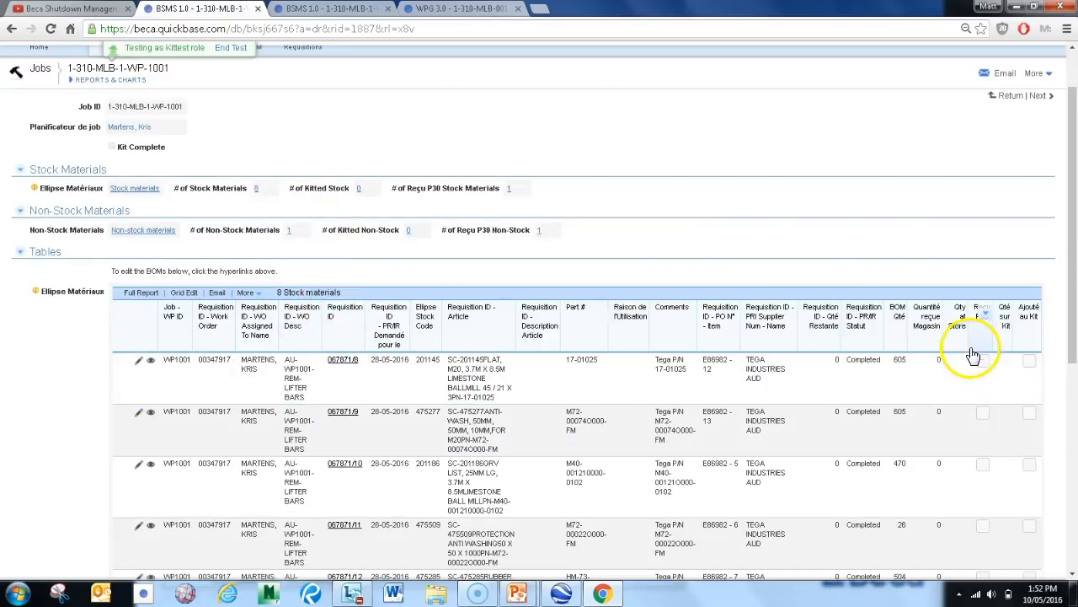
{"action": "scroll", "coordinate": [995, 396], "scroll_direction": "up", "scroll_amount": 1}
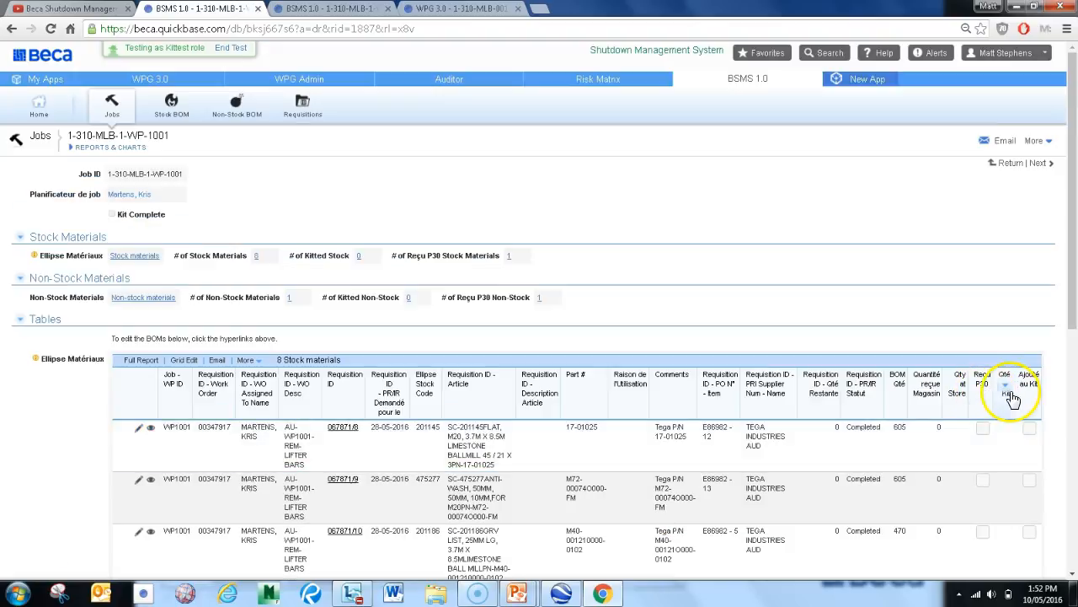
{"action": "scroll", "coordinate": [876, 455], "scroll_direction": "down", "scroll_amount": 5}
{"action": "scroll", "coordinate": [849, 413], "scroll_direction": "up", "scroll_amount": 1}
{"action": "scroll", "coordinate": [848, 412], "scroll_direction": "up", "scroll_amount": 5}
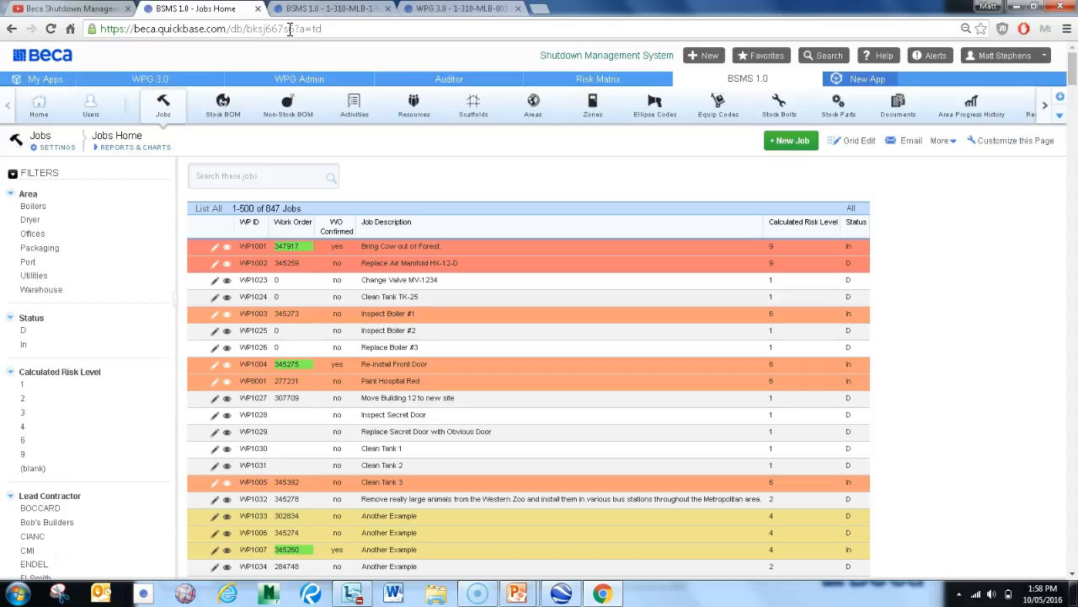
{"action": "left_click", "coordinate": [228, 29]}
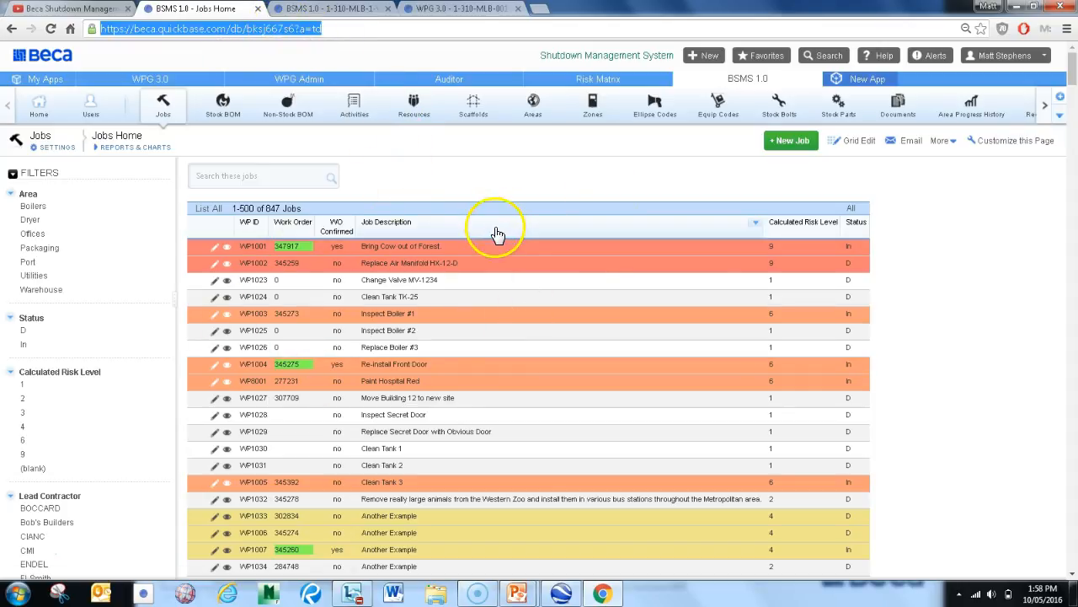
{"action": "left_click", "coordinate": [459, 181]}
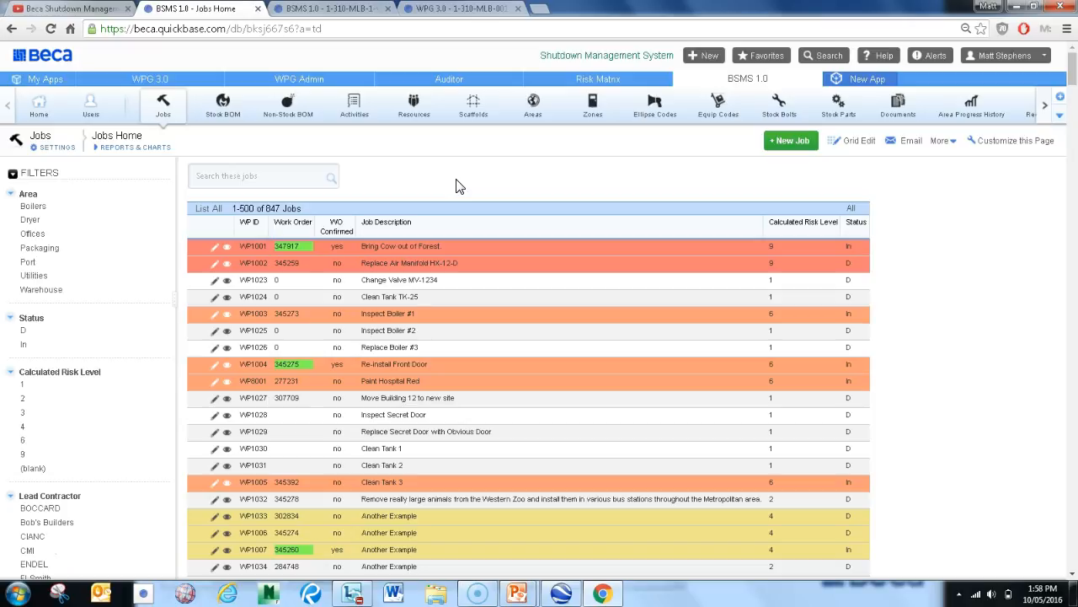
Switch to Google Earth and open the WP1001 placemark's details with its Quickbase job link and photo
{"action": "left_click", "coordinate": [561, 591]}
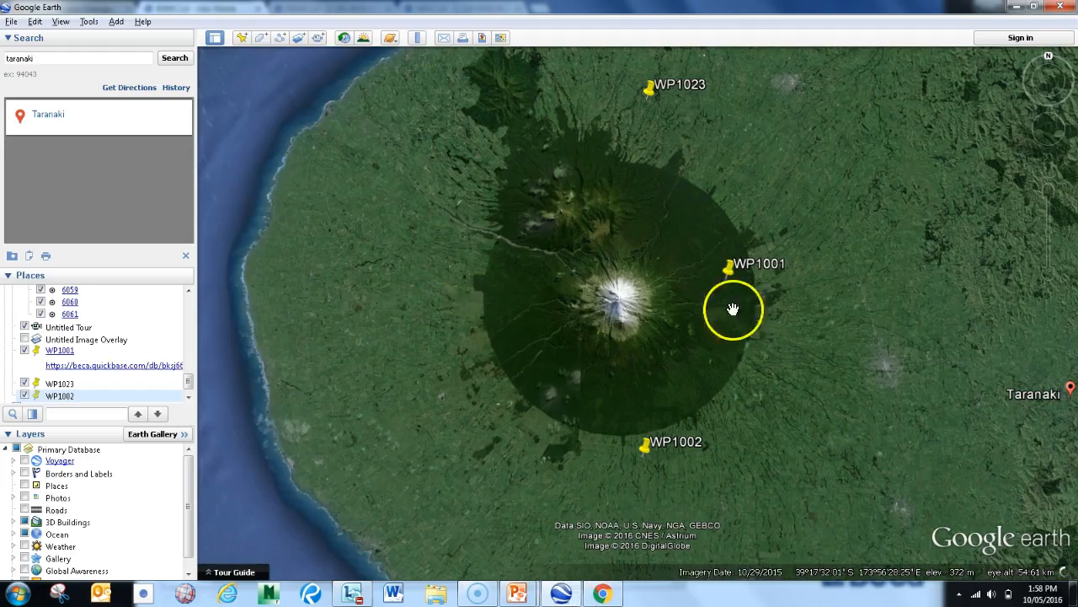
{"action": "left_click_drag", "start_coordinate": [745, 310], "coordinate": [697, 313]}
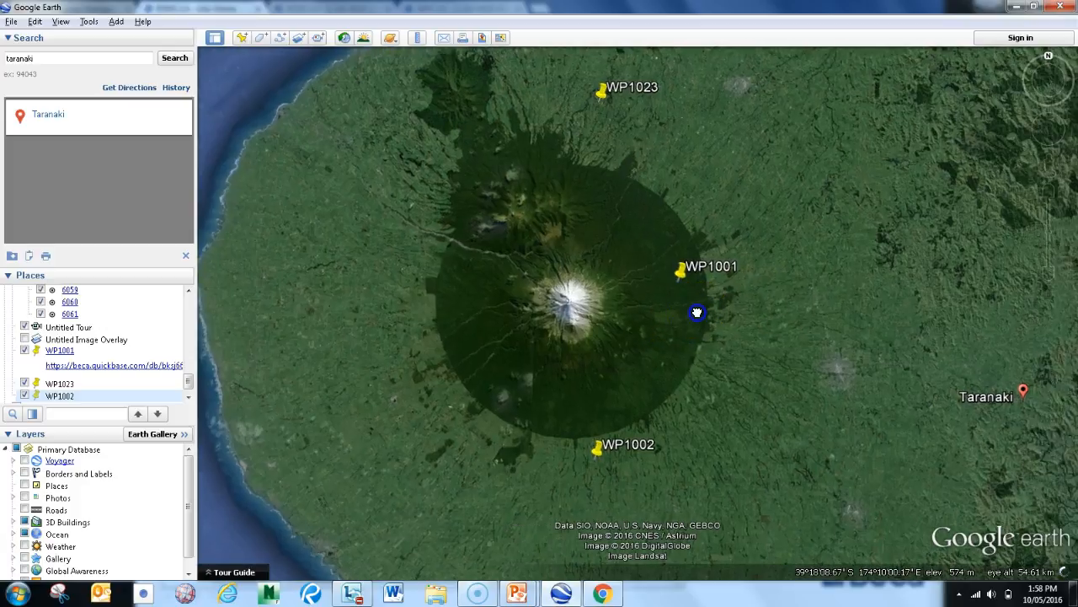
{"action": "left_click", "coordinate": [687, 266]}
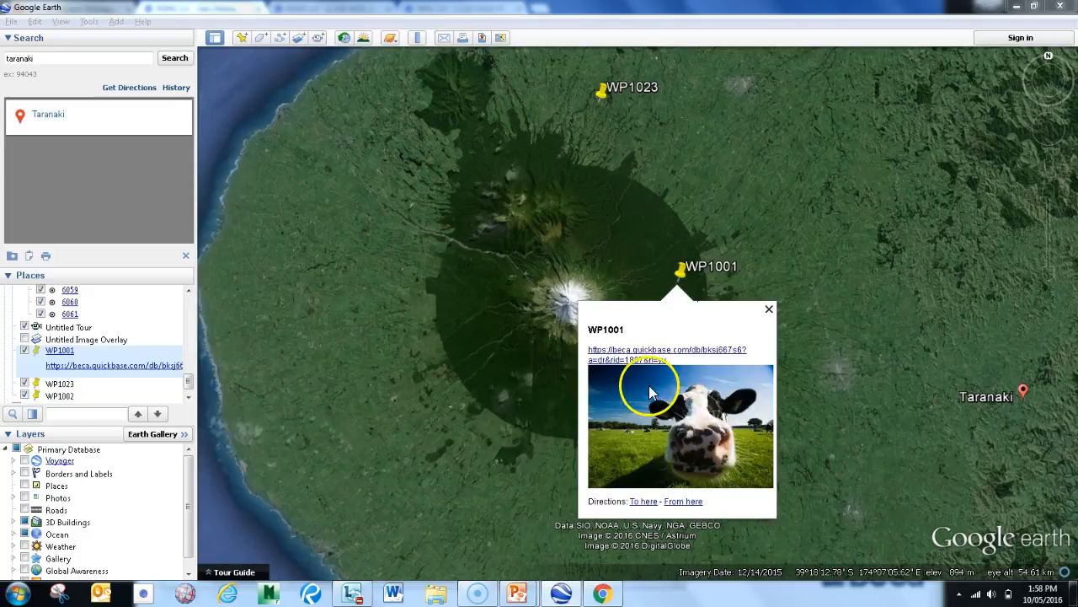